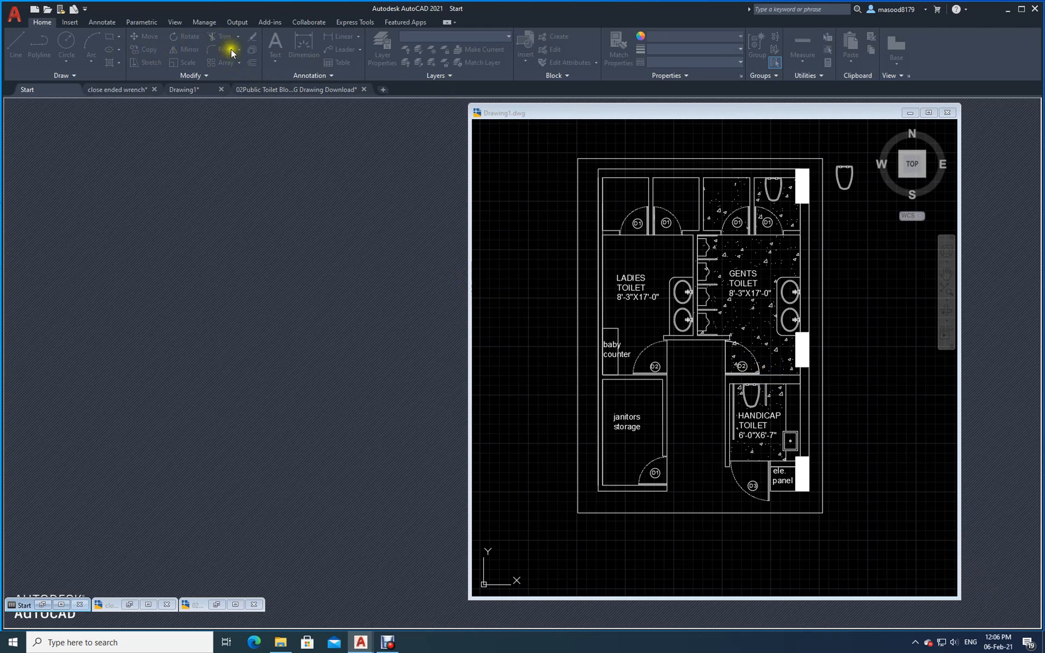
Activate Drawing1 and bring the public toilet block layout drawing into view beside it.
click(609, 113)
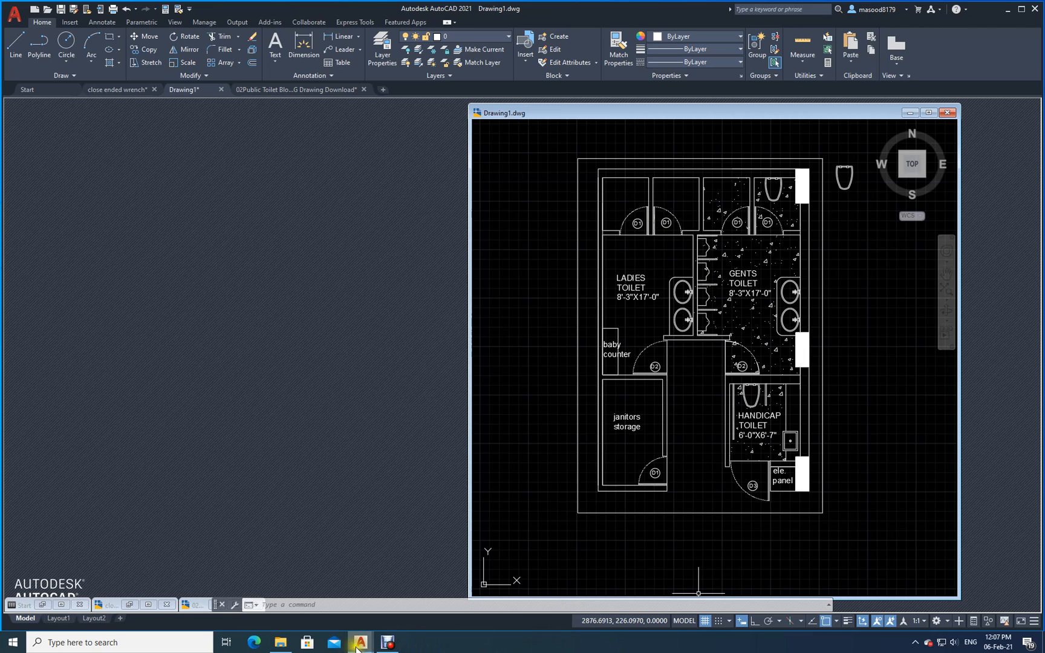
mouse_move(358, 644)
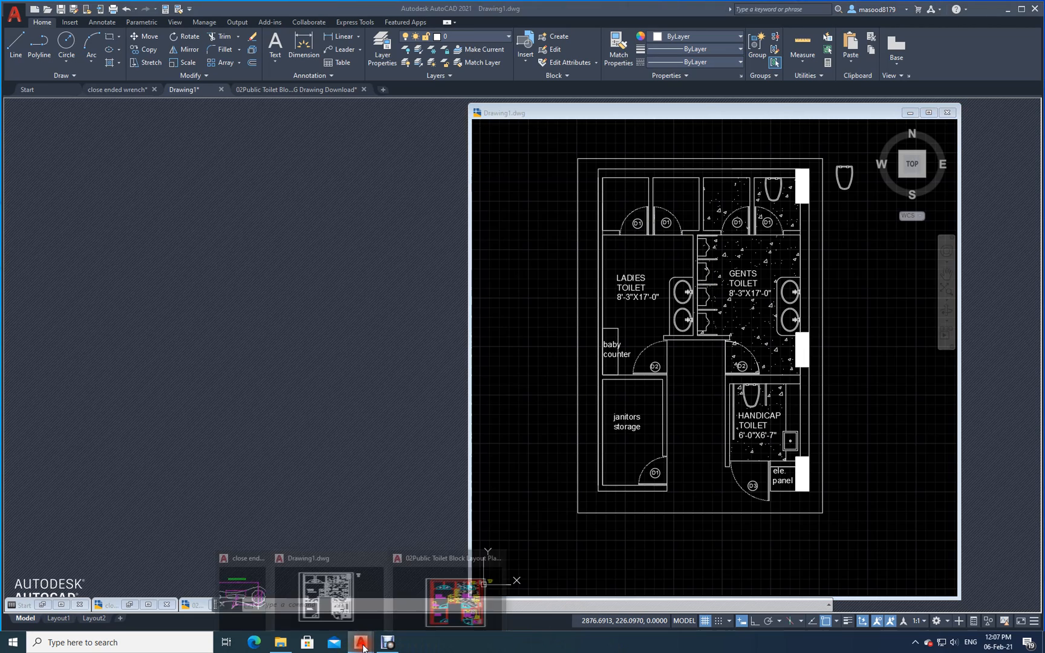
click(410, 613)
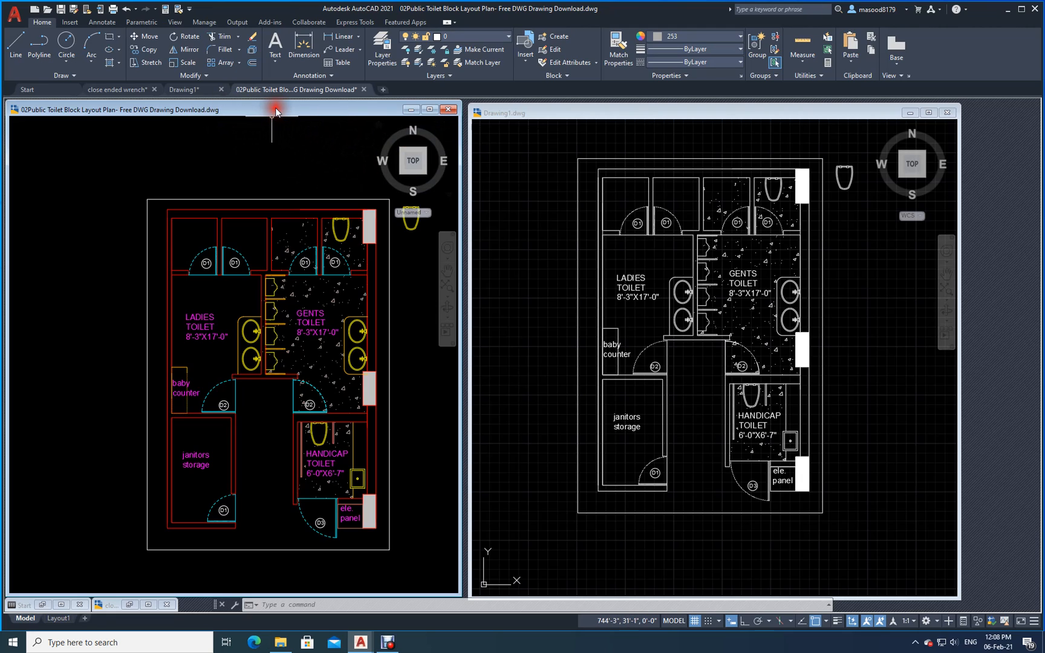
Return to Drawing1, view its layer list in the Layer Properties Manager and close the manager.
click(626, 113)
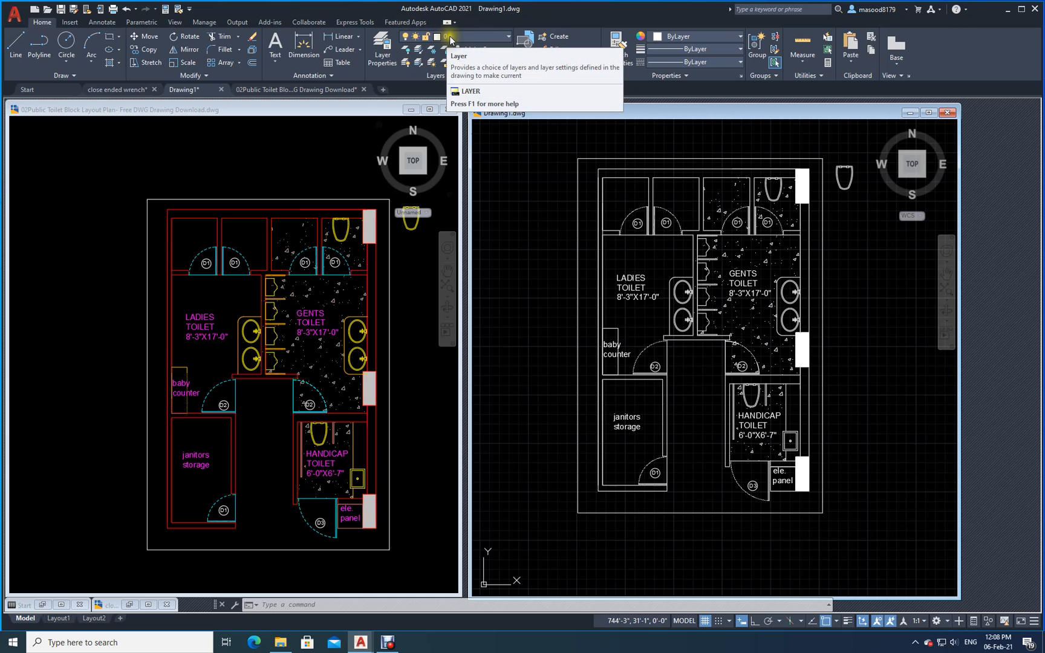
click(384, 58)
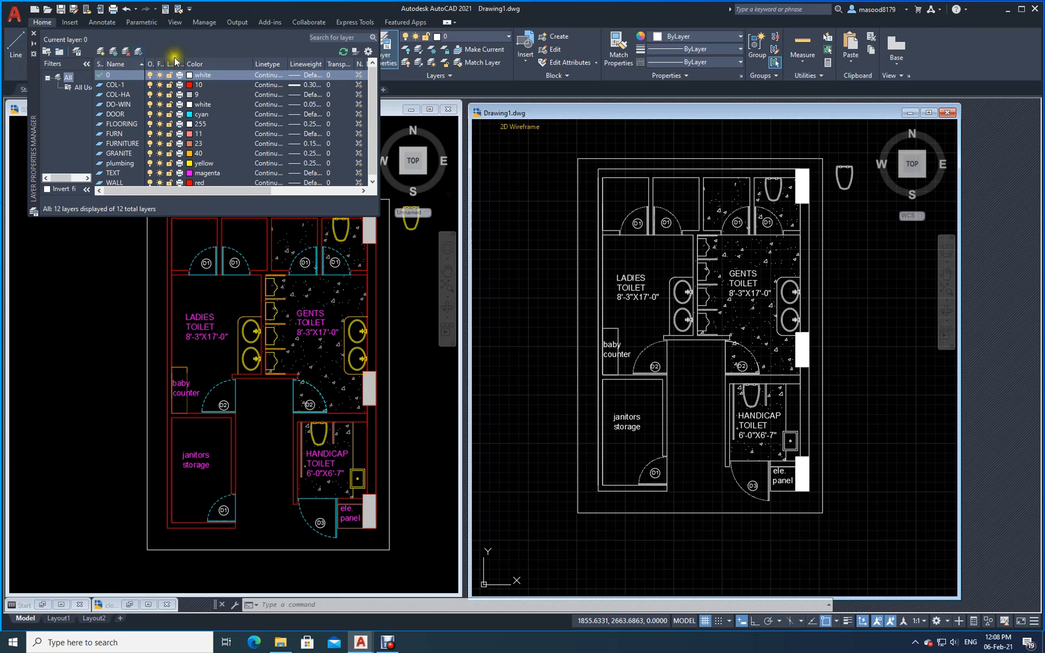
click(33, 40)
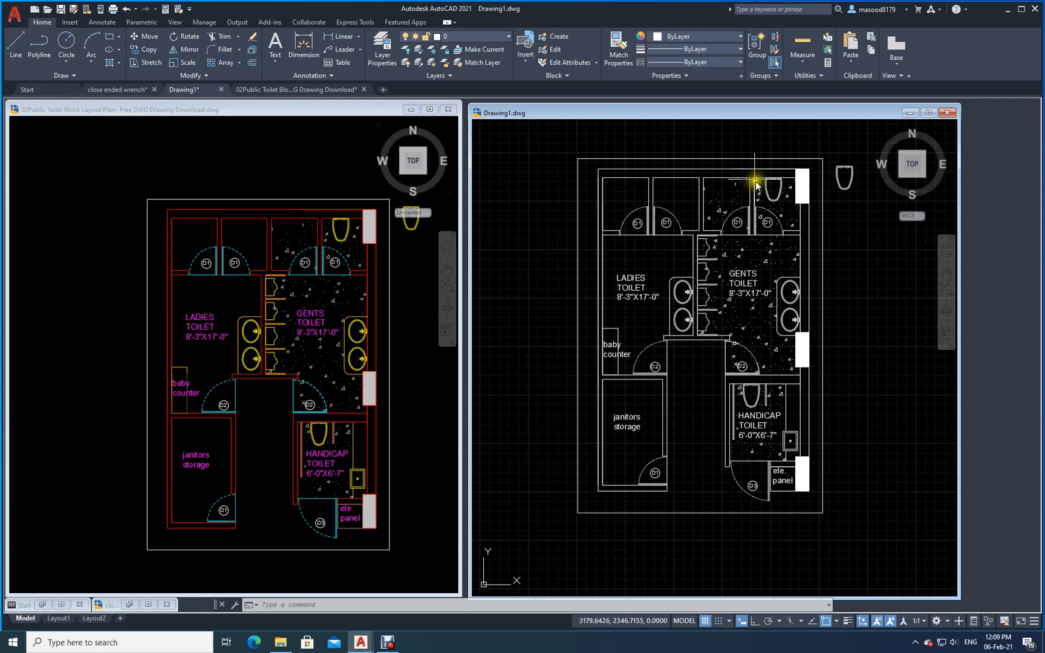
click(254, 40)
click(889, 459)
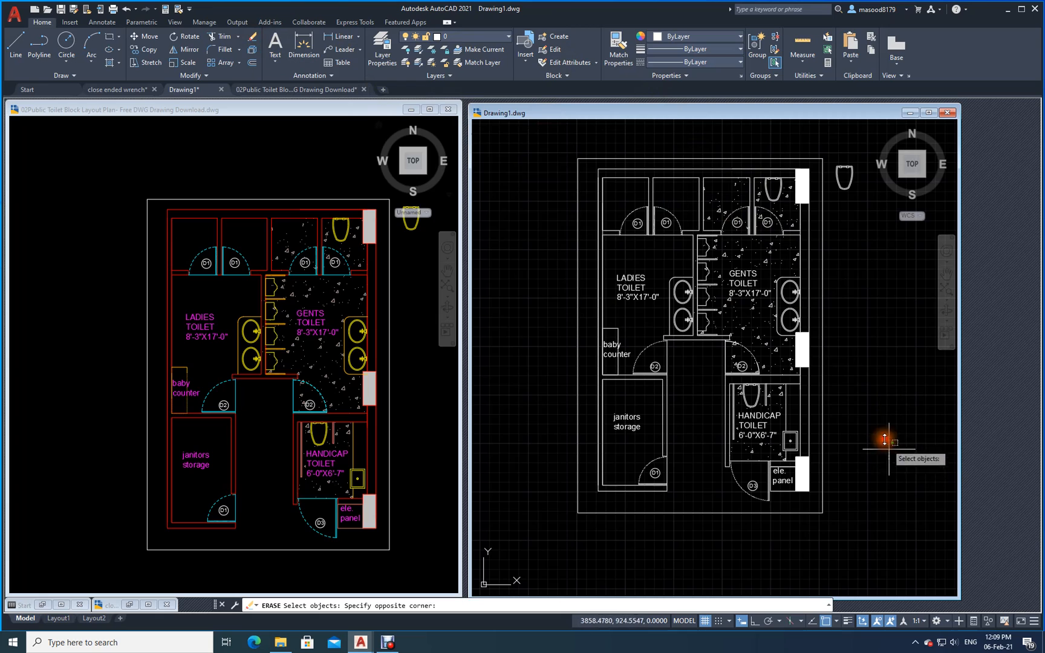
click(650, 212)
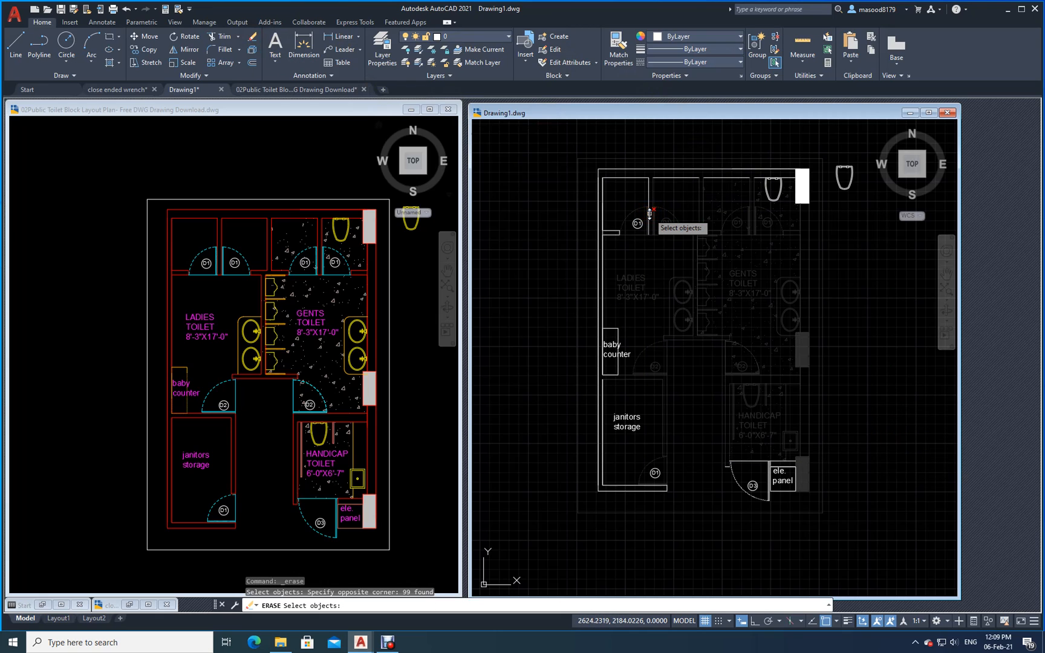
key(Escape)
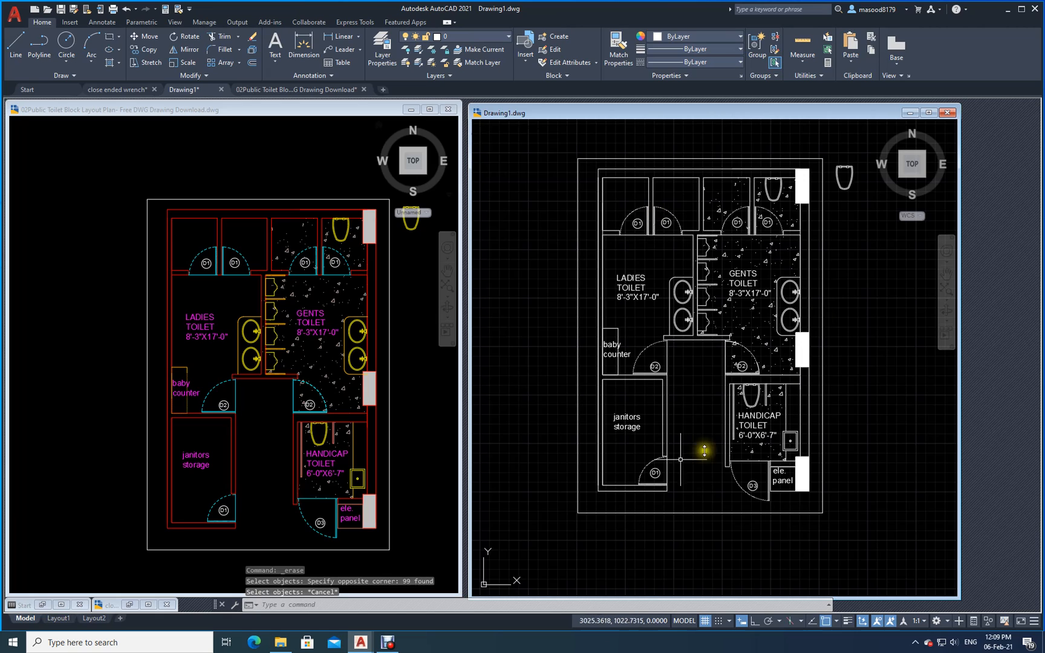
Make the public toilet block layout drawing active and set layer 0 as its current layer.
click(245, 110)
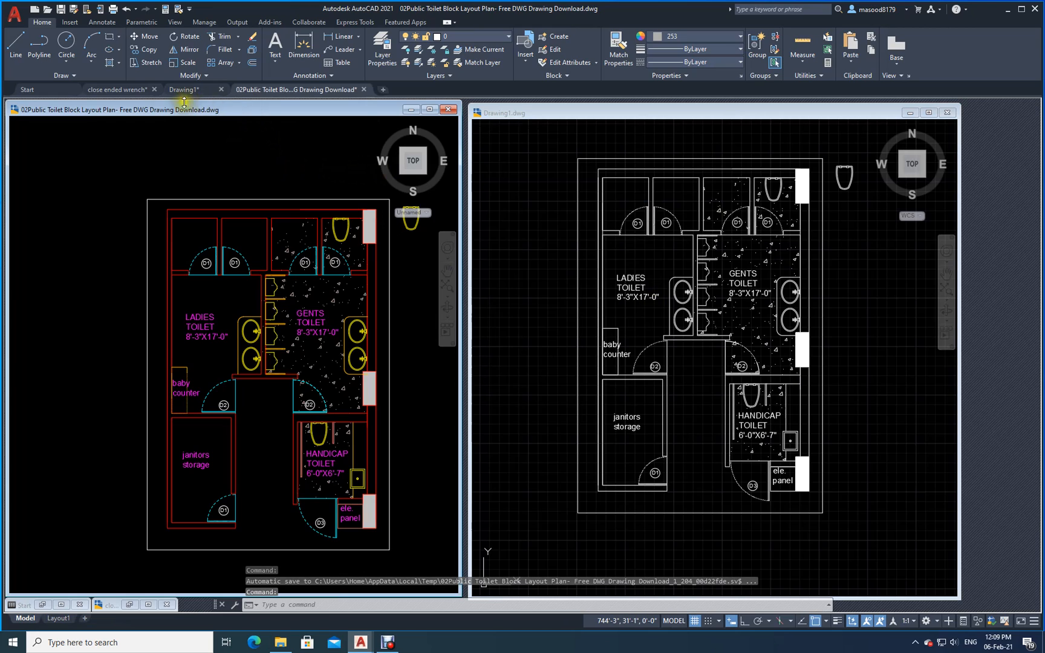
click(455, 34)
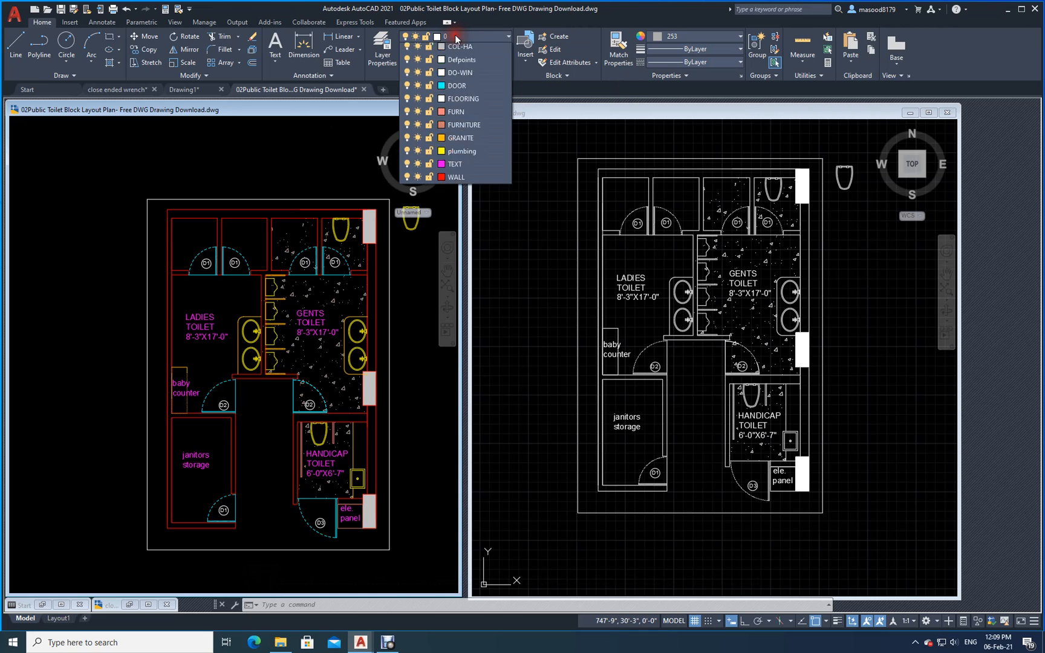
click(510, 36)
click(510, 36)
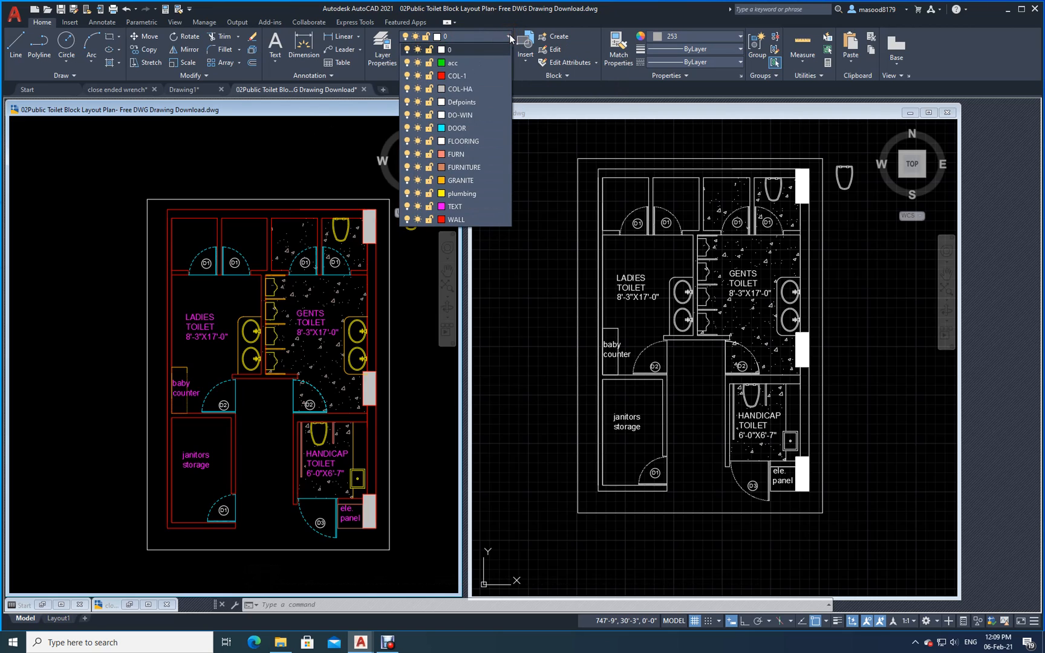
click(467, 49)
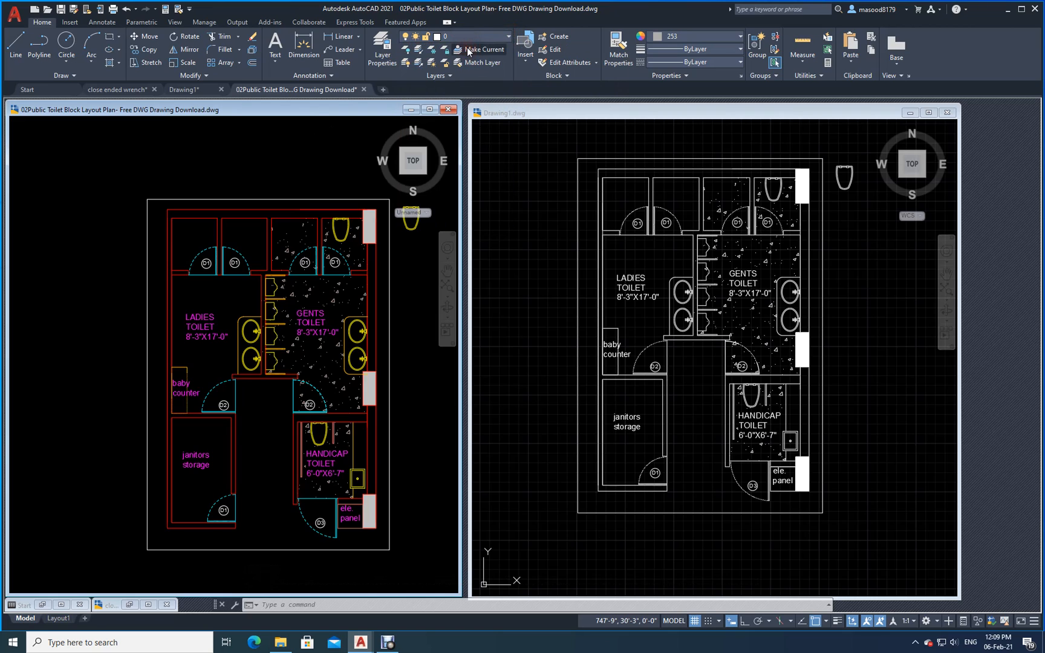
Turn off the DOOR, FLOORING and plumbing layers in the public toilet block drawing.
click(508, 37)
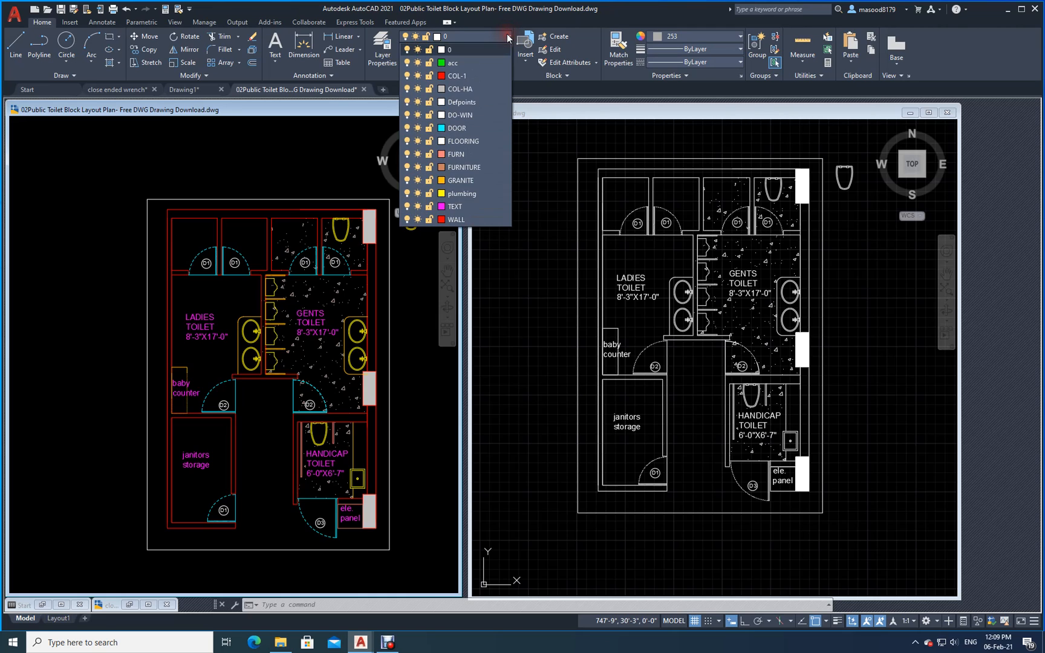
click(408, 128)
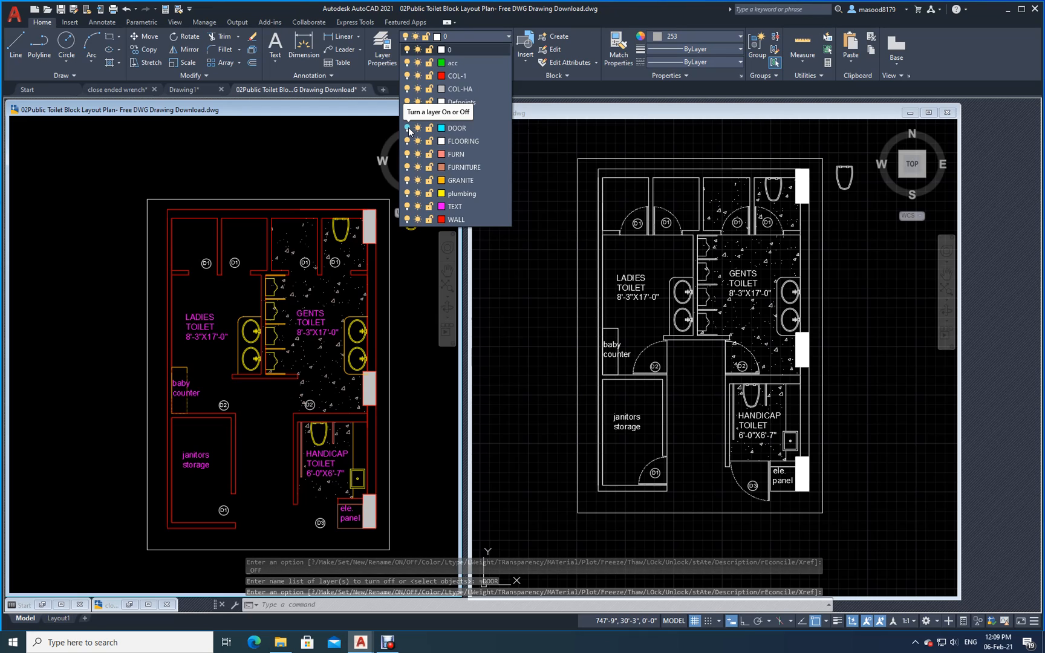
click(408, 141)
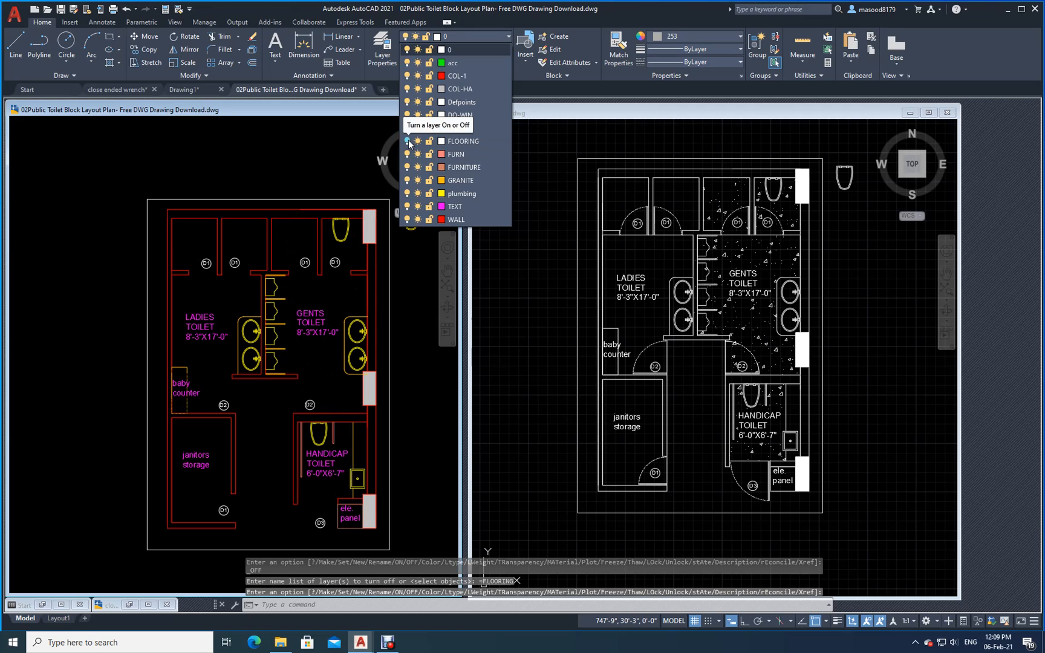
click(408, 193)
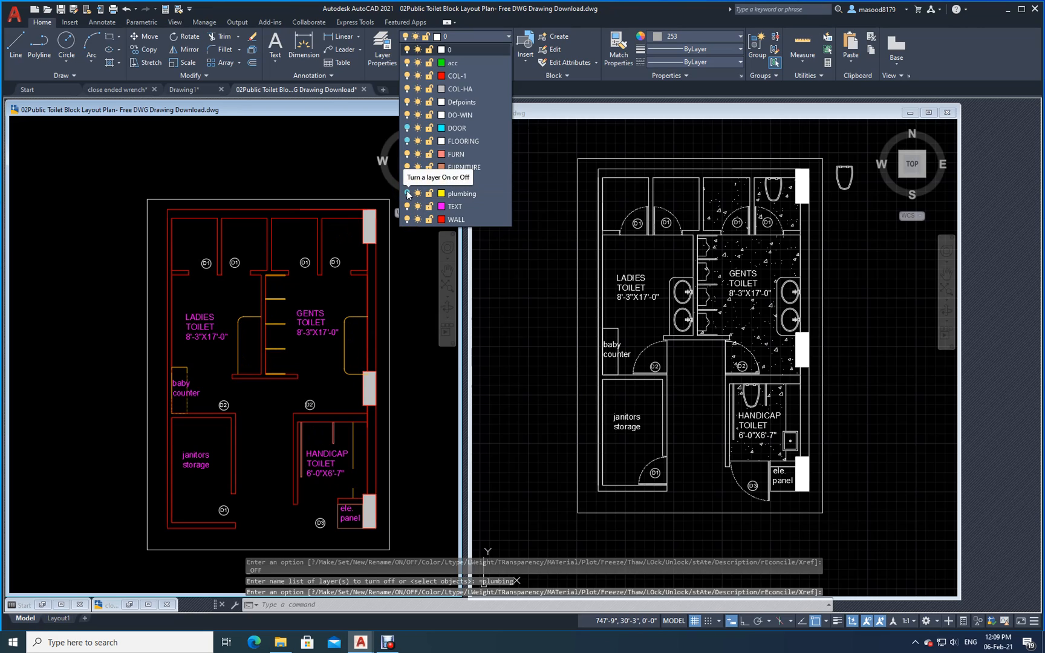
Turn the plumbing, FLOORING and DOOR layers back on in the public toilet block drawing.
click(408, 194)
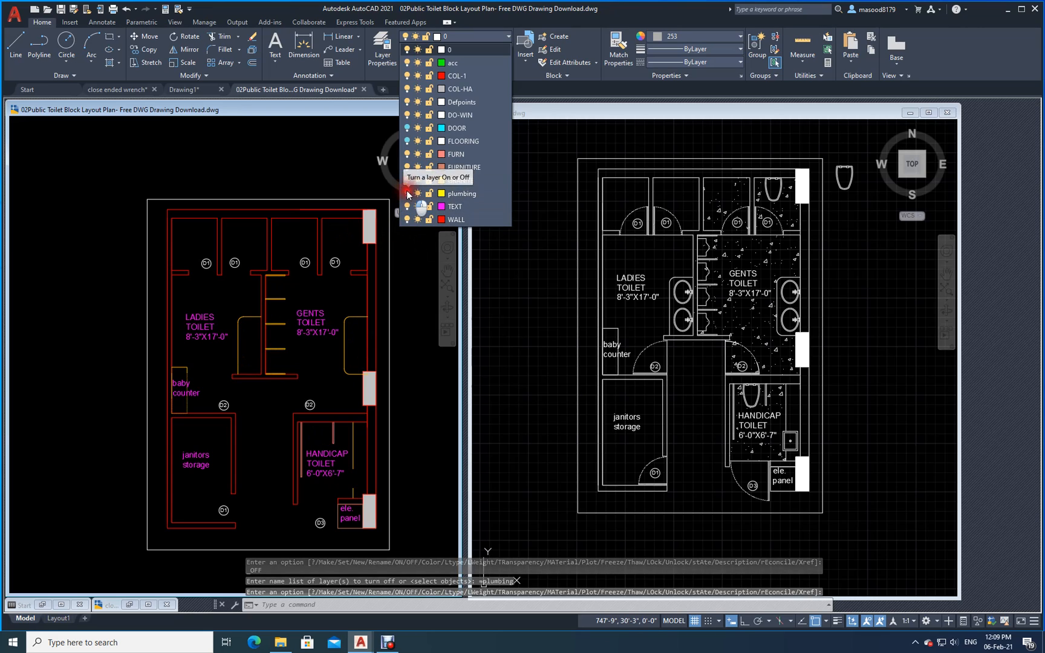
click(407, 141)
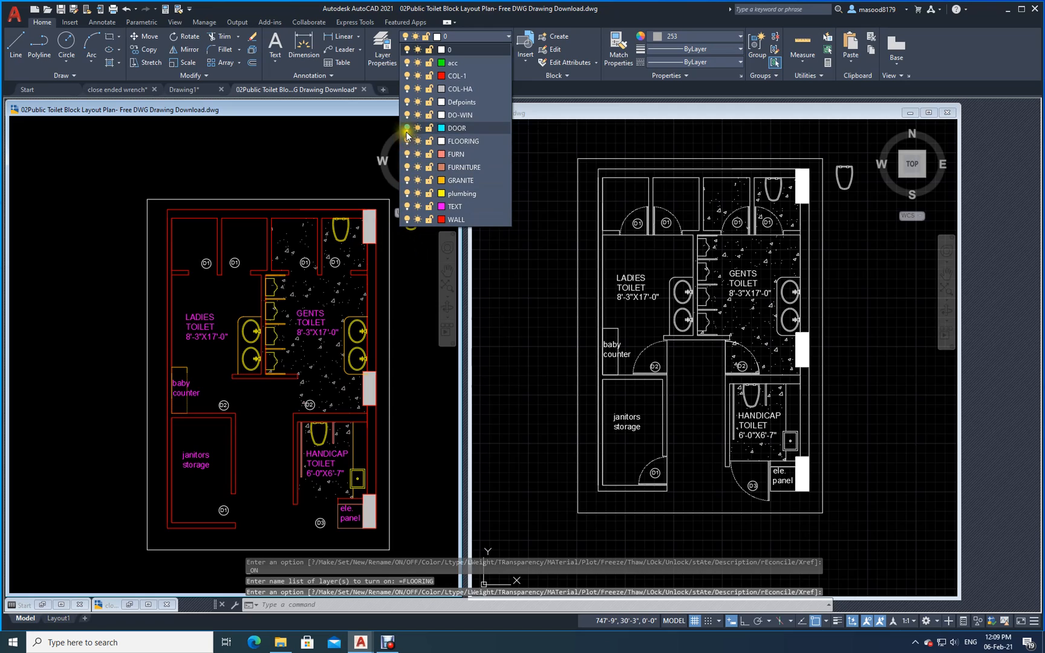
click(407, 128)
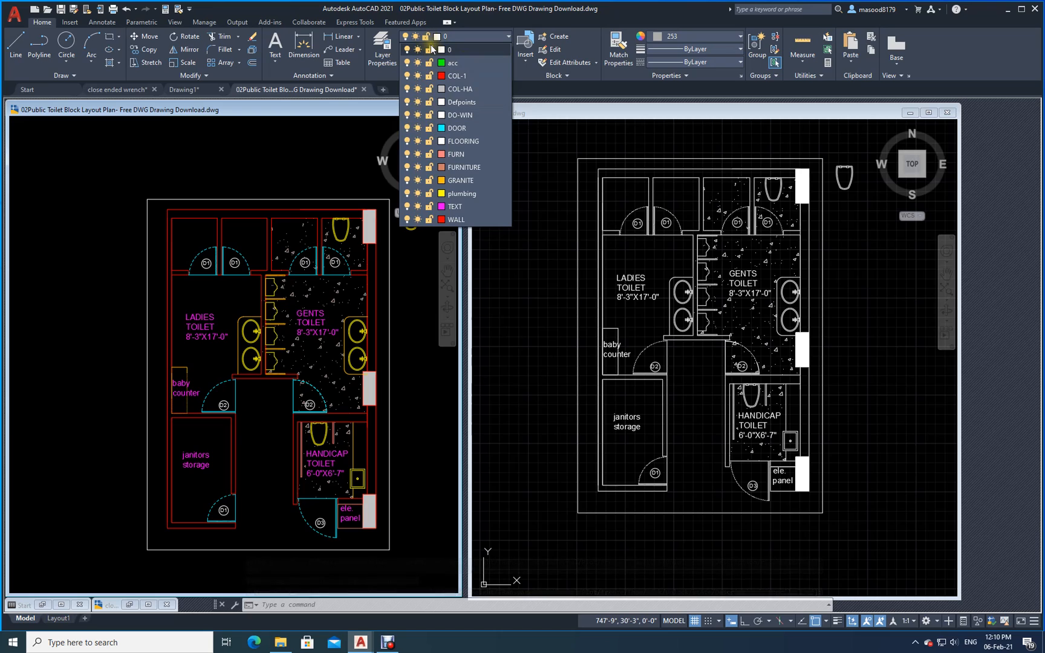
Lock the DOOR layer and test the lock by trying to erase a door in the ladies toilet.
click(429, 128)
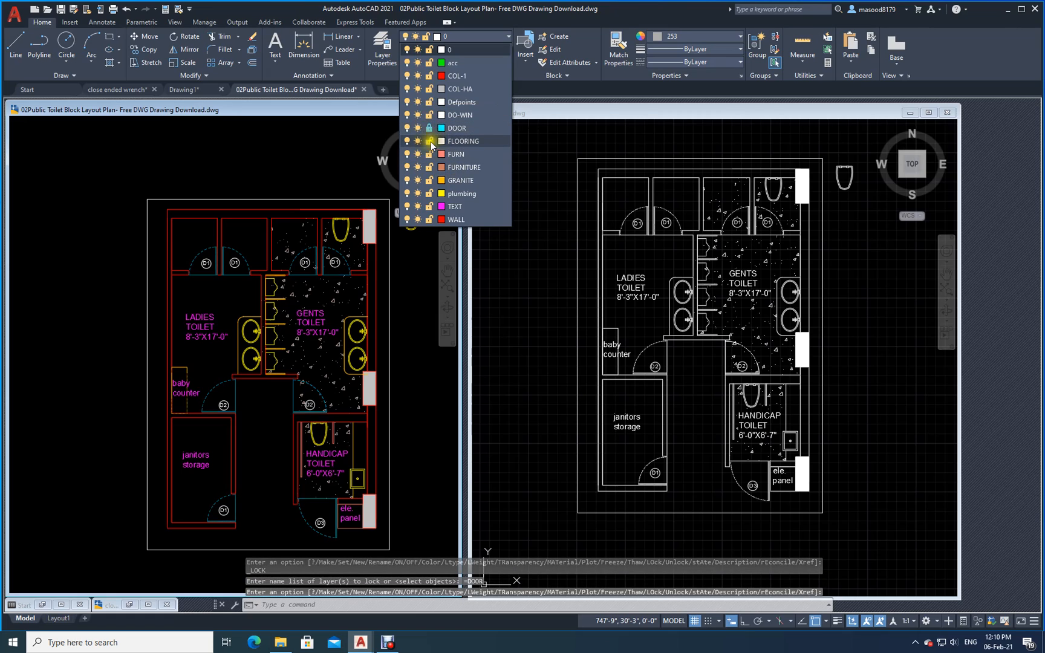
click(325, 151)
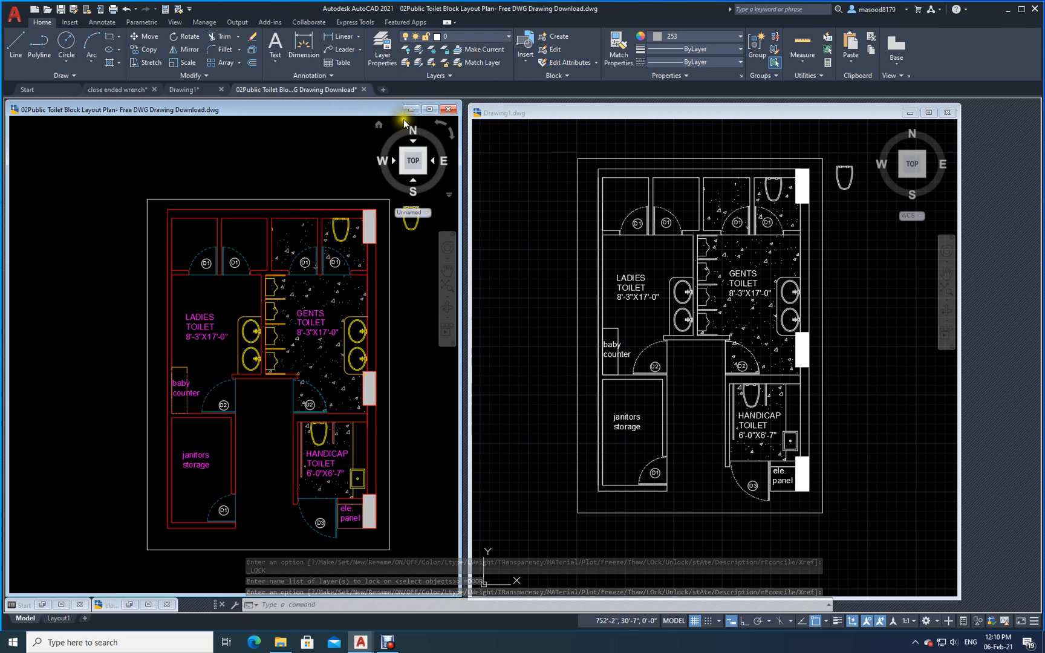
click(252, 39)
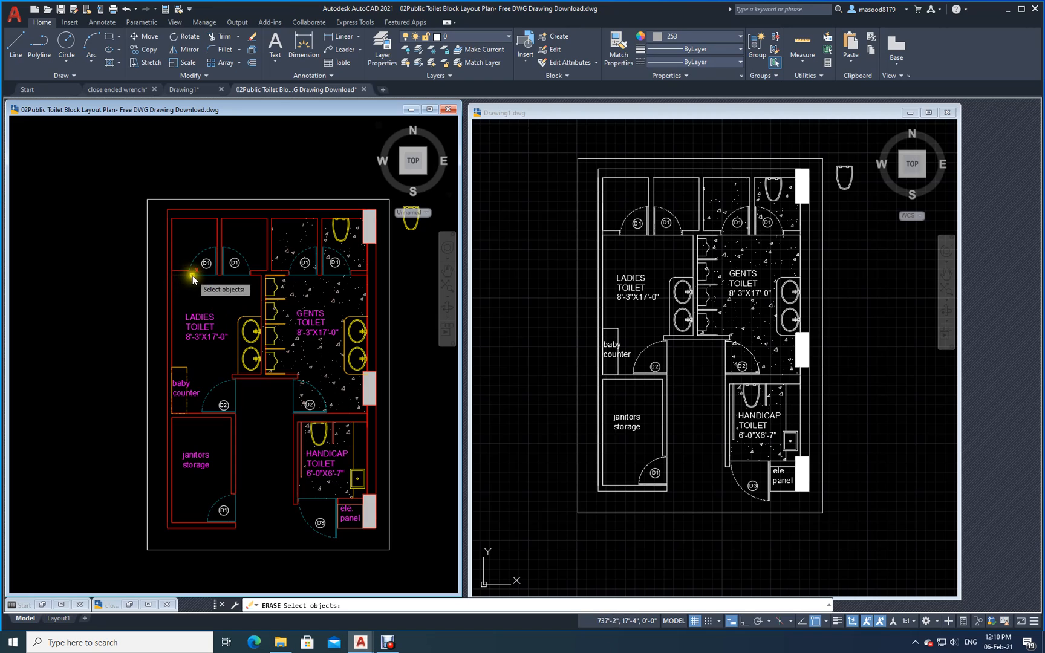
click(208, 274)
click(210, 276)
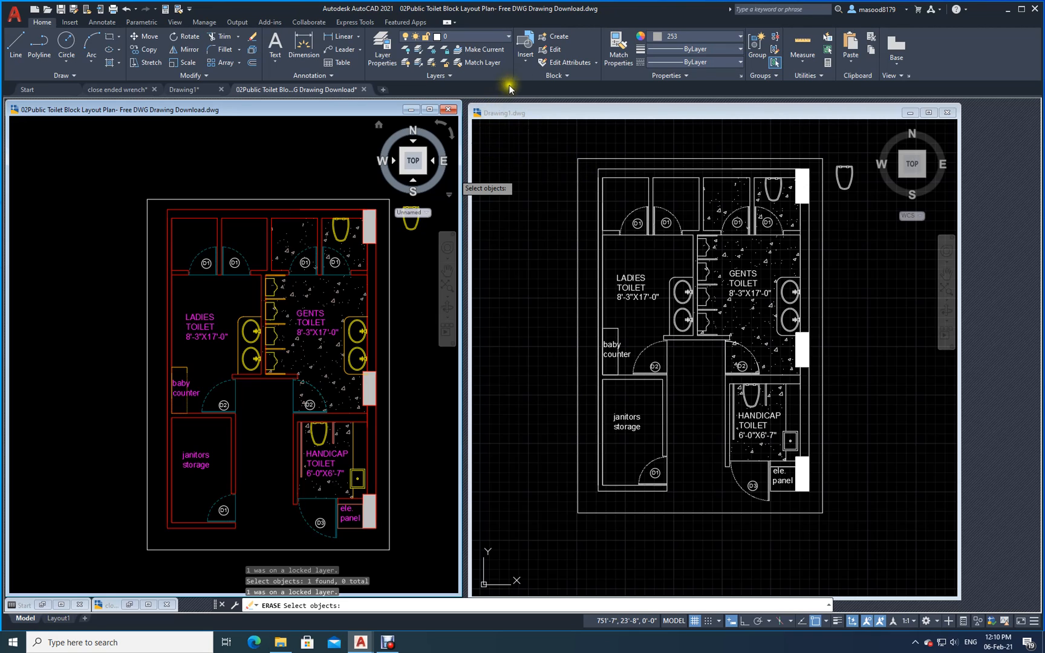
Open the Layer Properties Manager, enlarge it and widen its columns so that the property headings can be read.
click(382, 55)
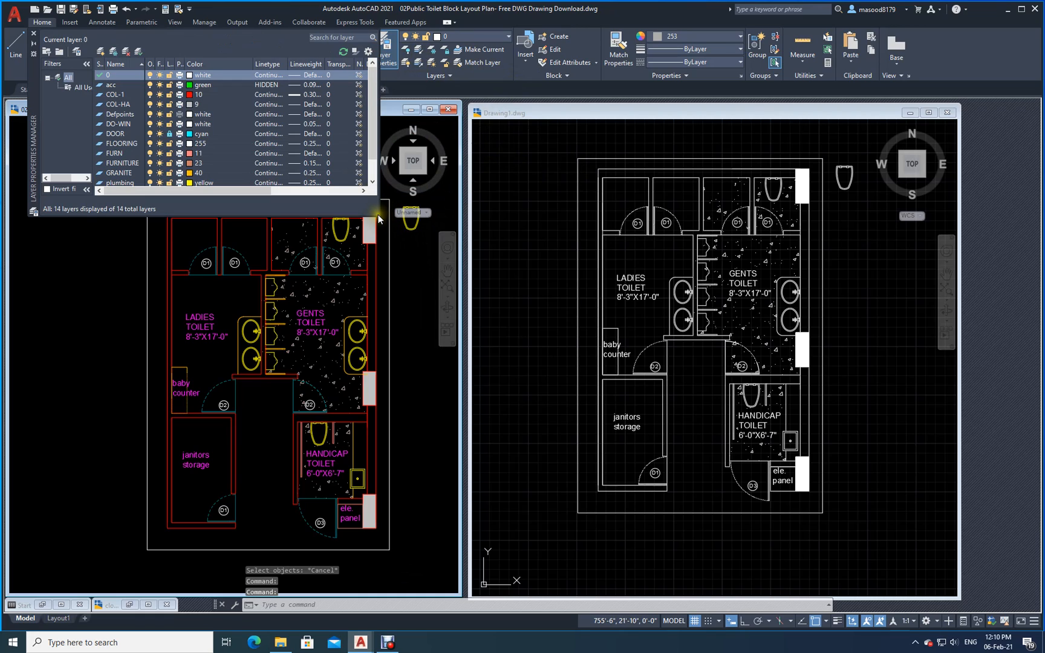
drag(376, 216, 605, 427)
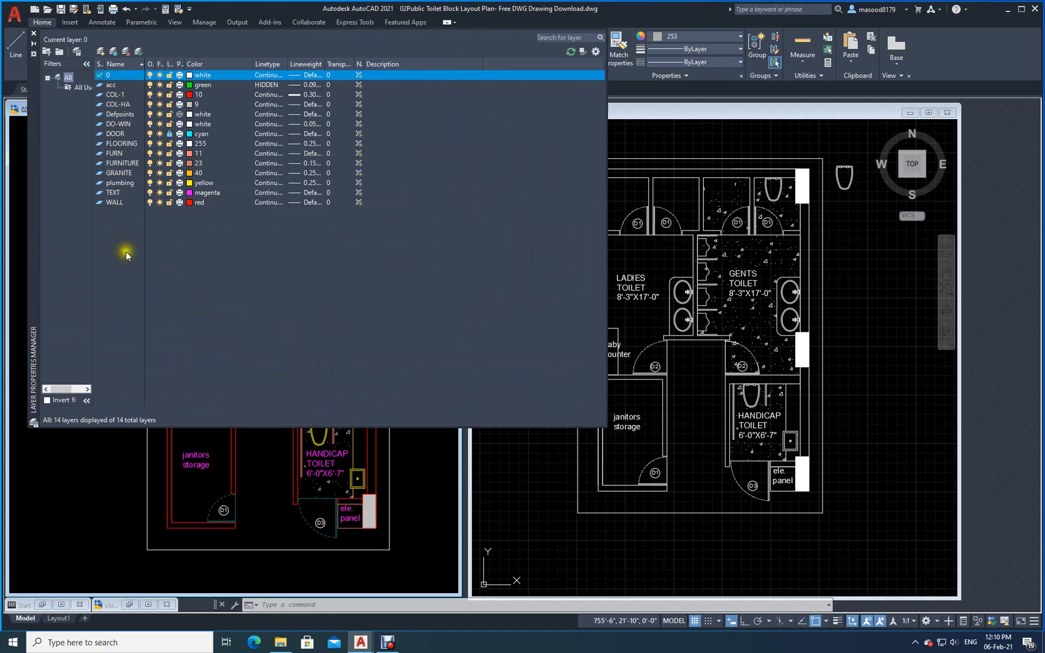
drag(155, 63, 284, 63)
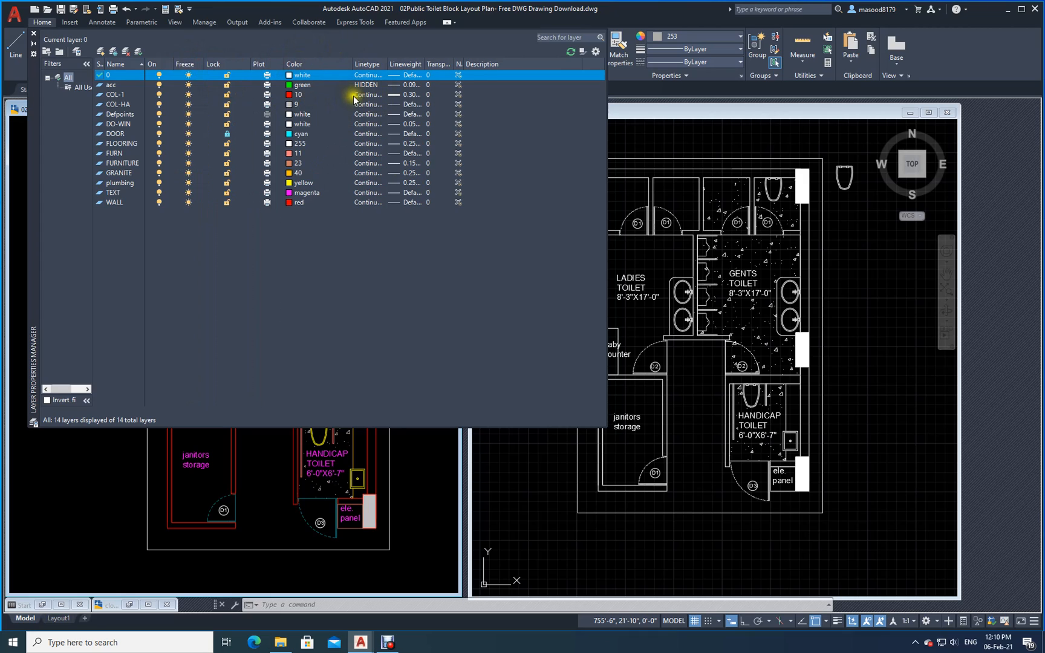
drag(388, 64, 531, 69)
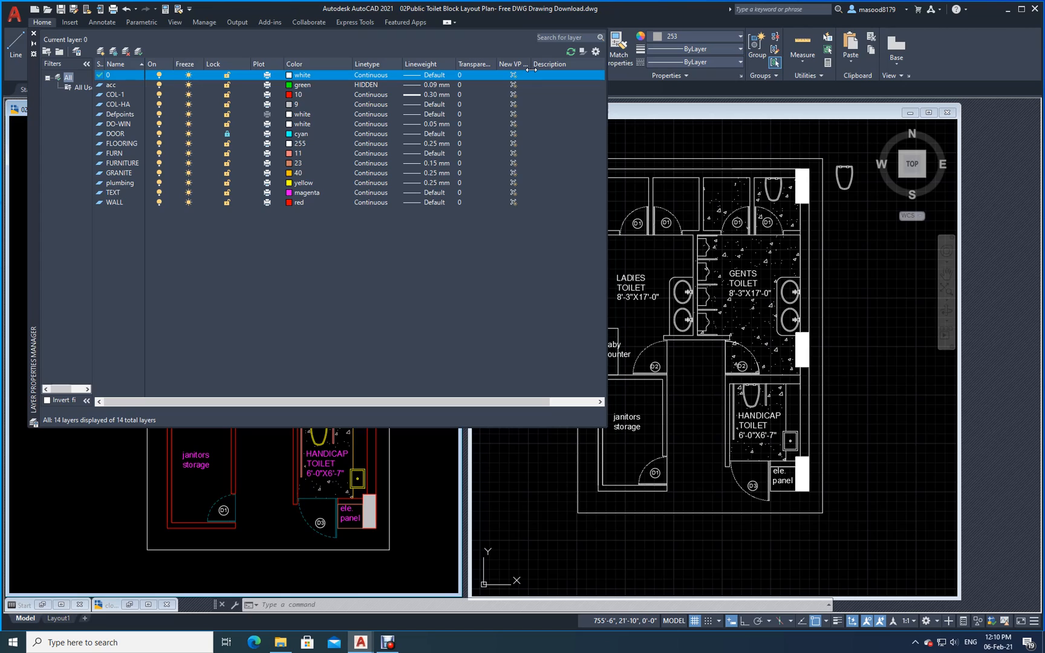
click(67, 75)
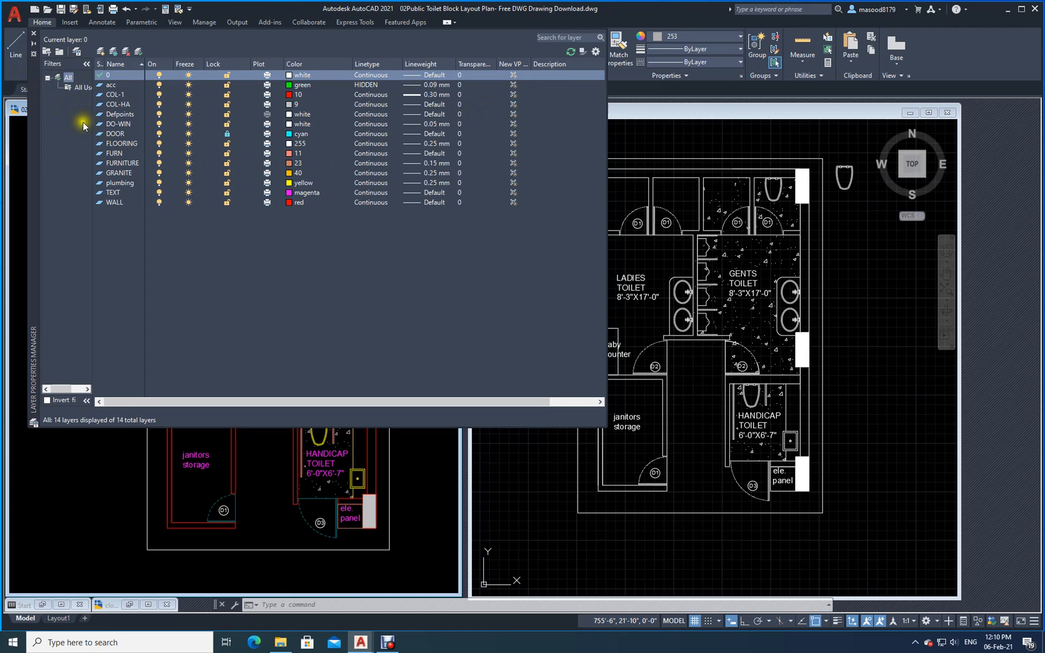
Create a new layer named Sample in the public toilet block drawing.
click(100, 53)
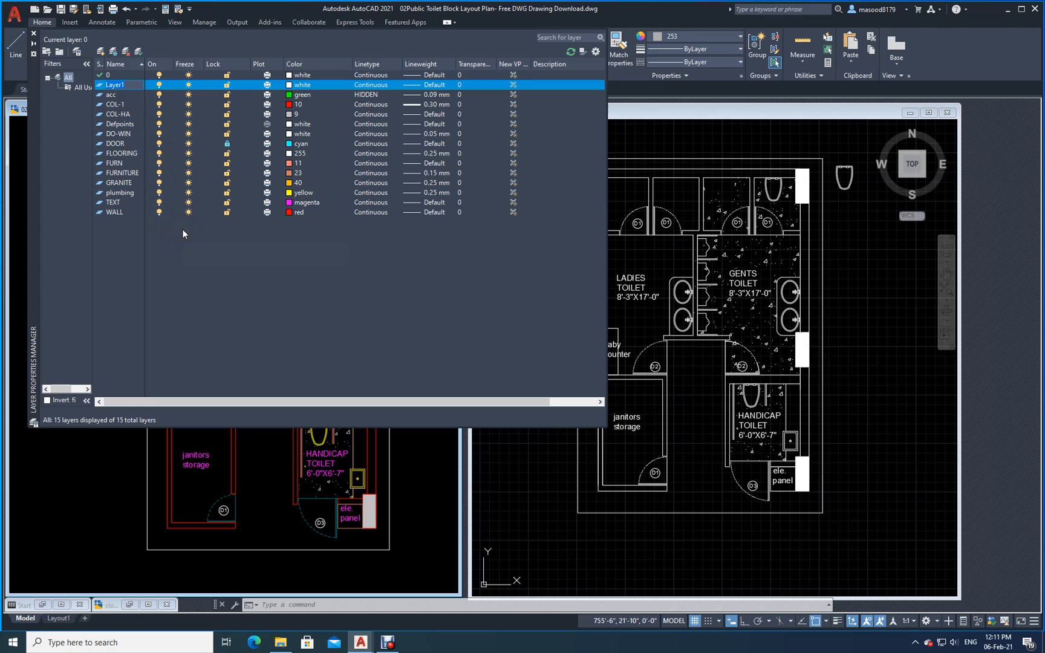
text(Sample)
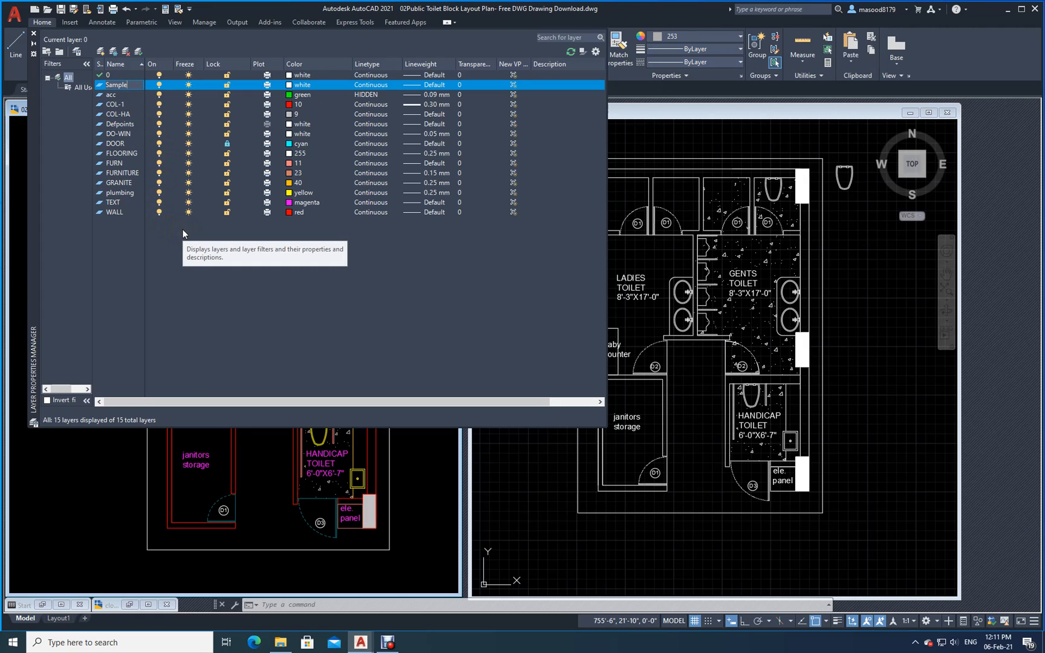
click(170, 275)
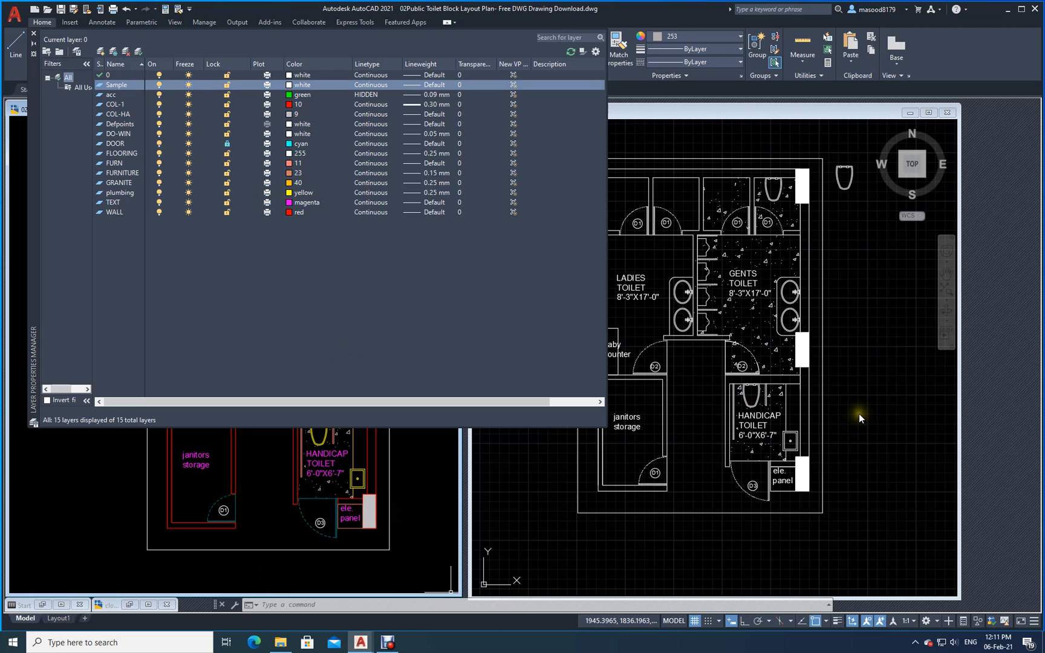
click(190, 86)
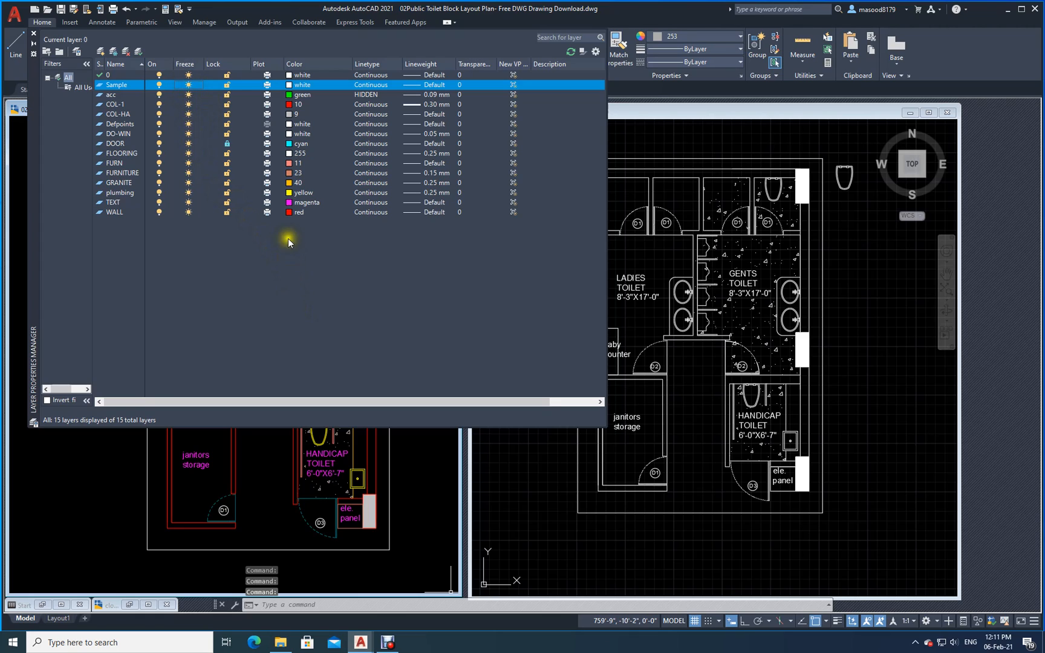
click(228, 85)
click(233, 87)
click(271, 86)
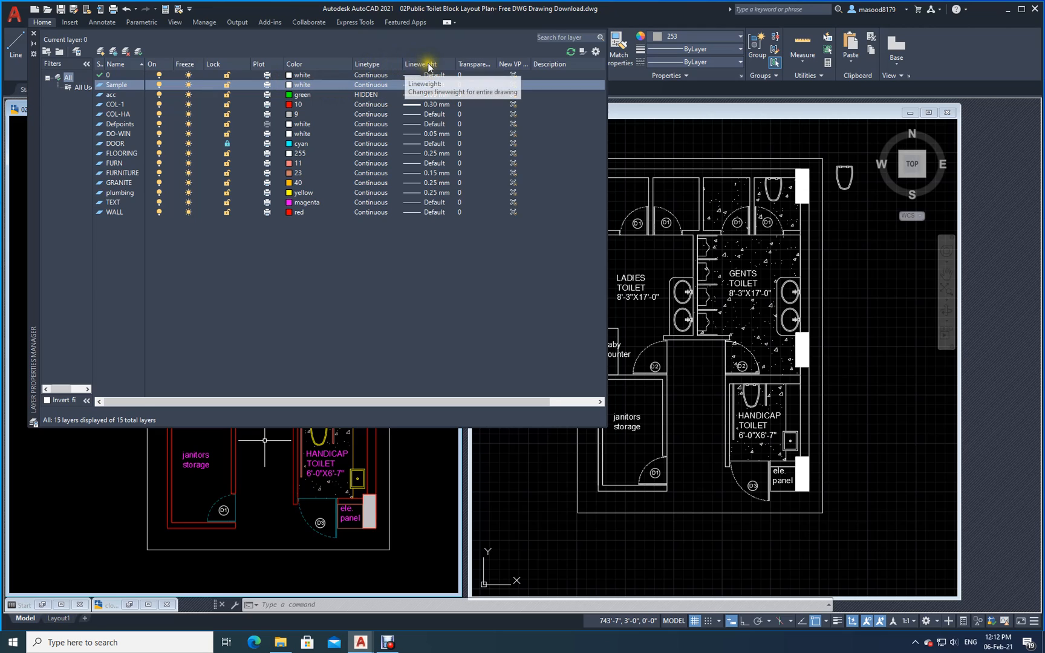
Load the ZIGZAG linetype from acad.lin while choosing a linetype for the Sample layer.
click(368, 84)
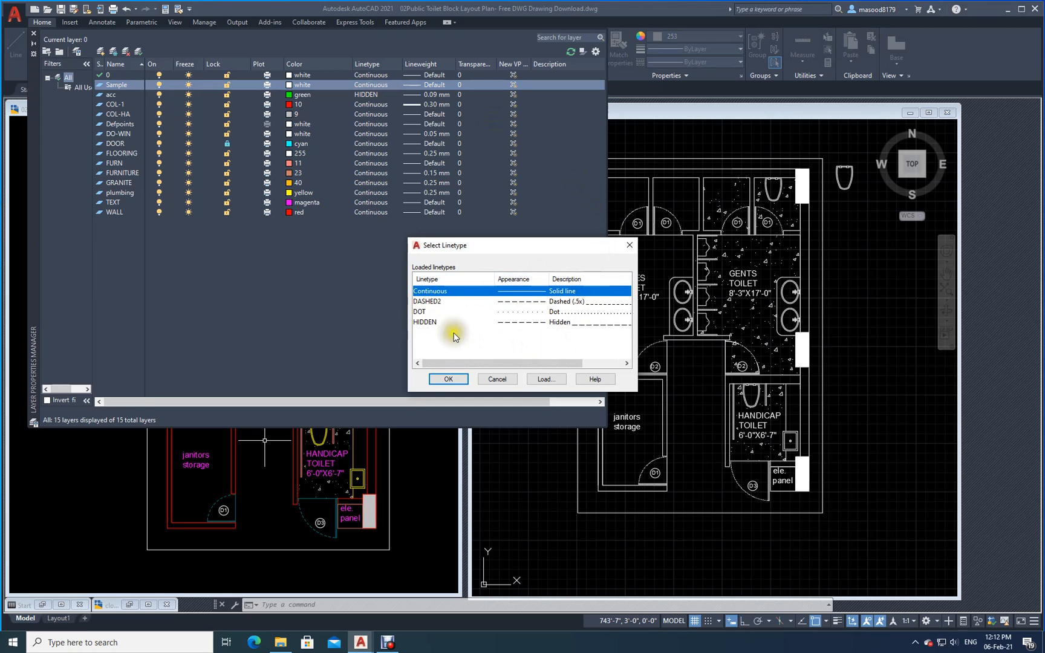
click(536, 378)
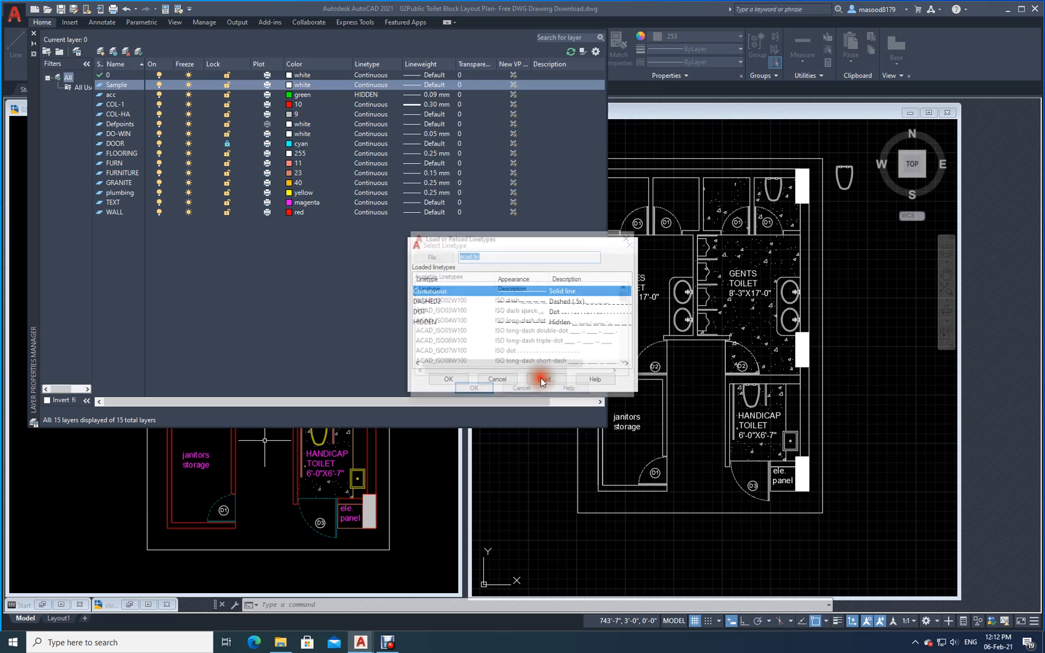
drag(629, 301, 627, 315)
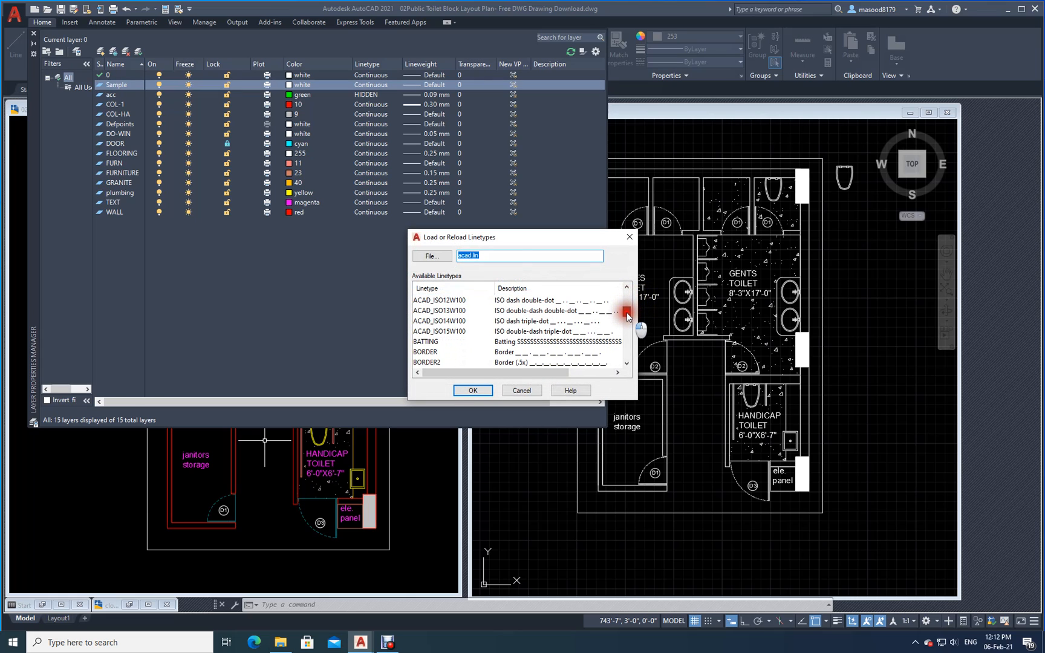
drag(626, 312, 615, 361)
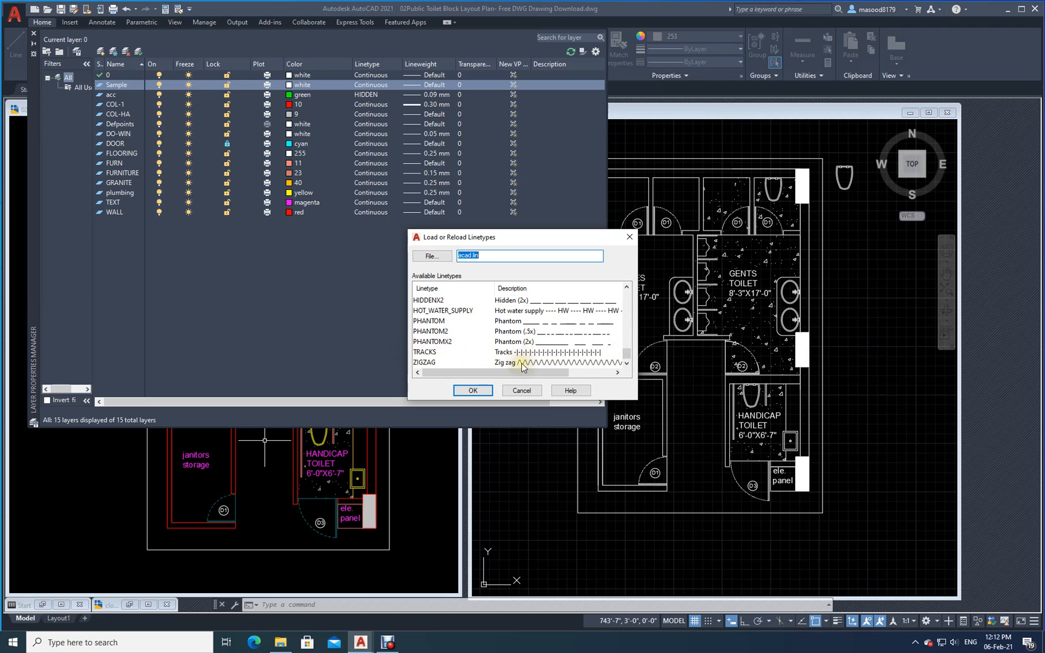
click(538, 363)
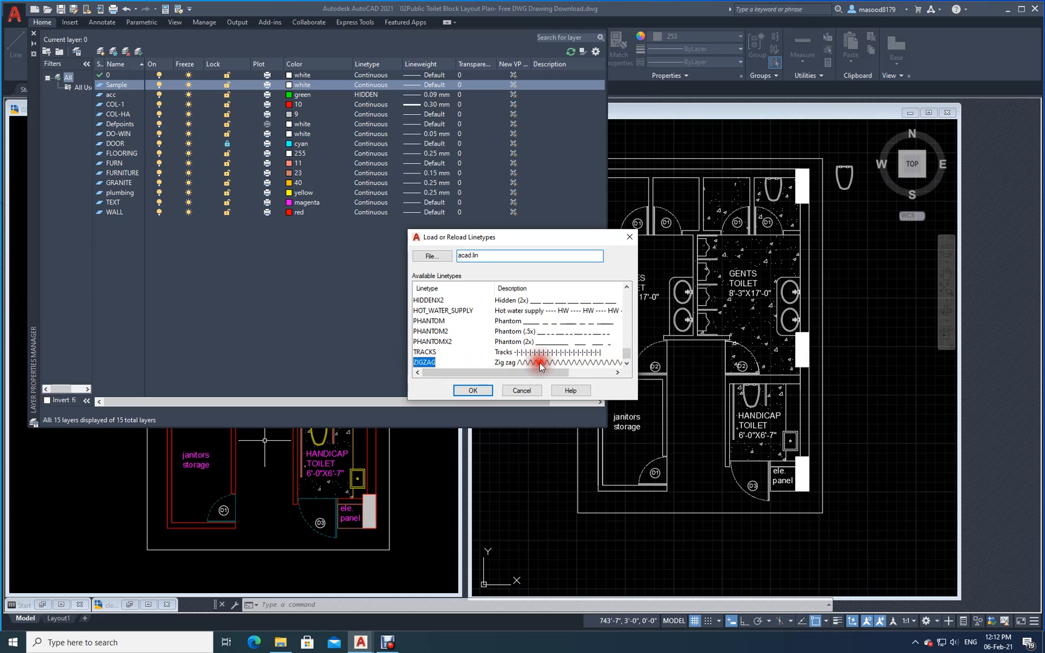
click(471, 391)
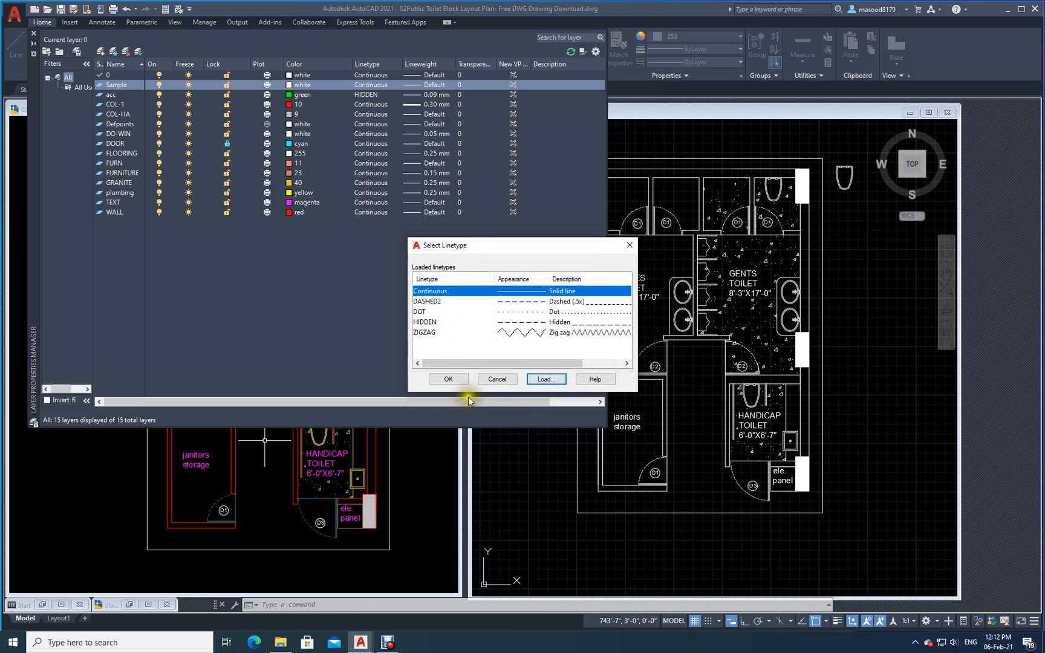
click(463, 378)
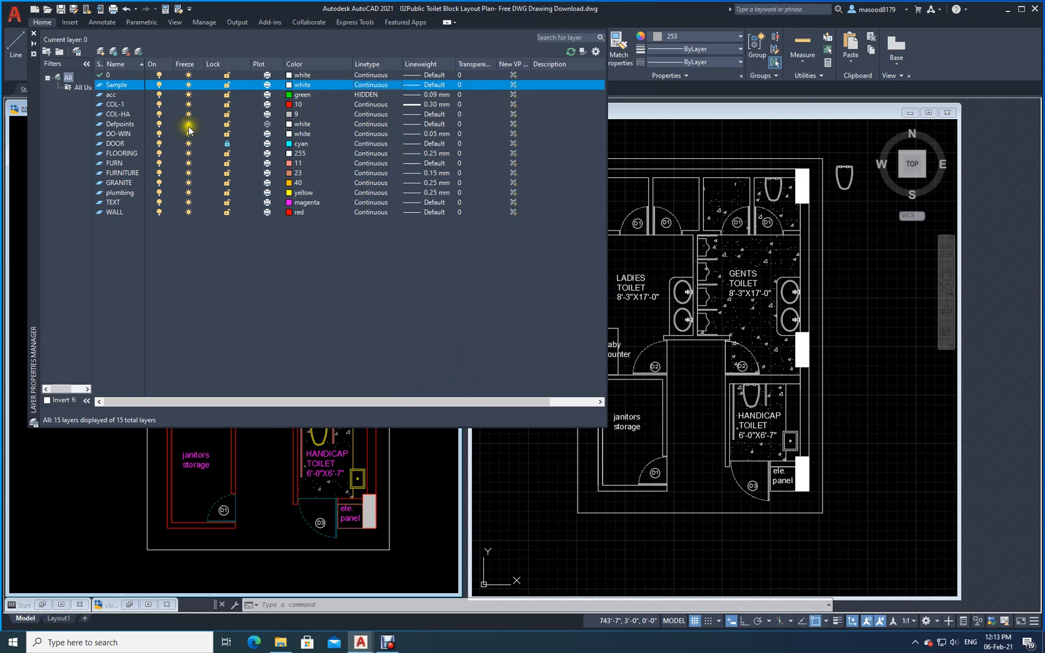
Set the Sample layer's linetype to ZIGZAG.
click(371, 86)
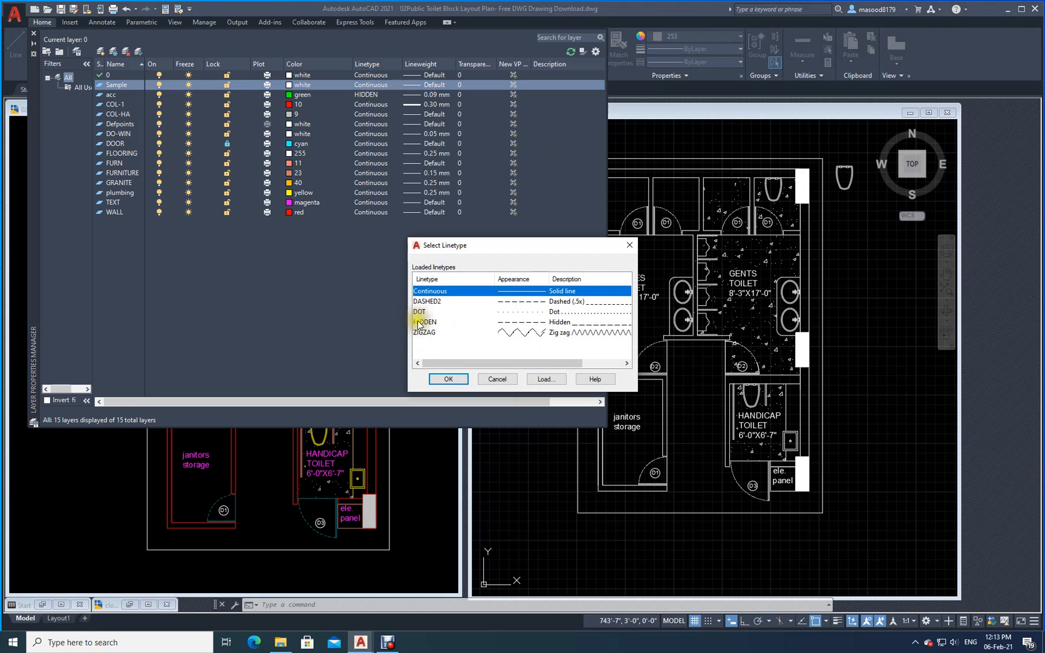
click(427, 336)
click(448, 379)
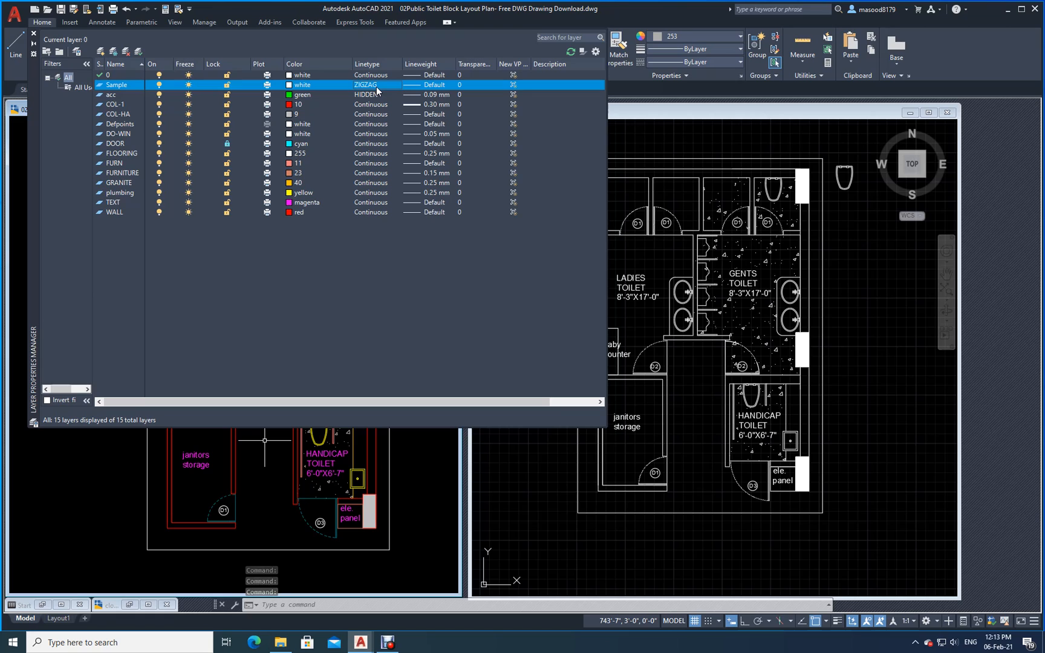
Examine the lineweight choices for the Sample layer without applying one, and close the Layer Properties Manager.
click(433, 85)
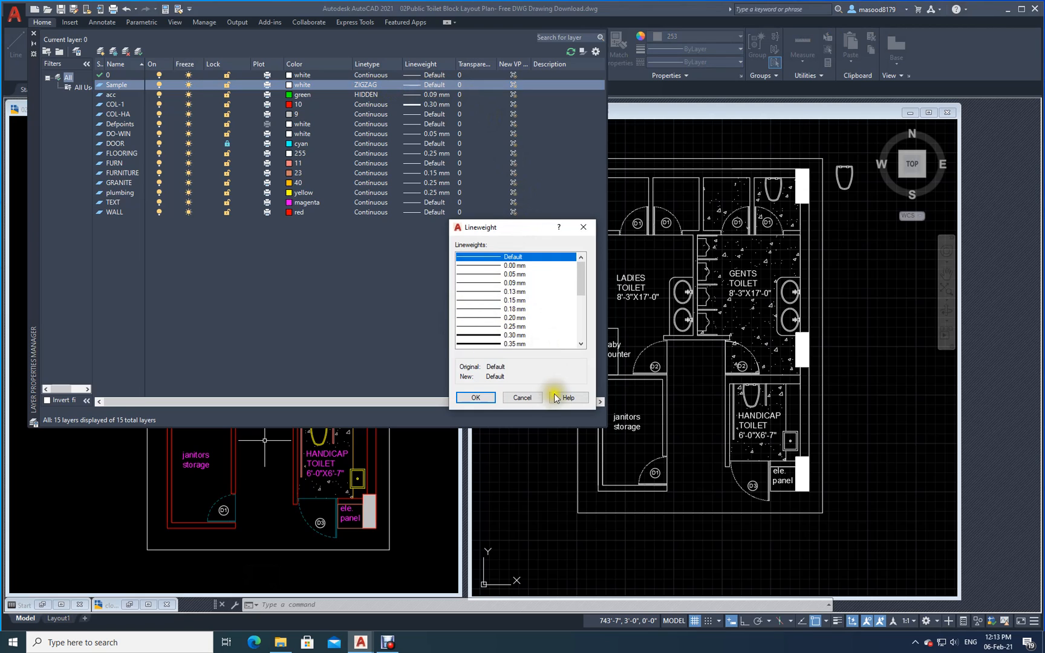
click(523, 398)
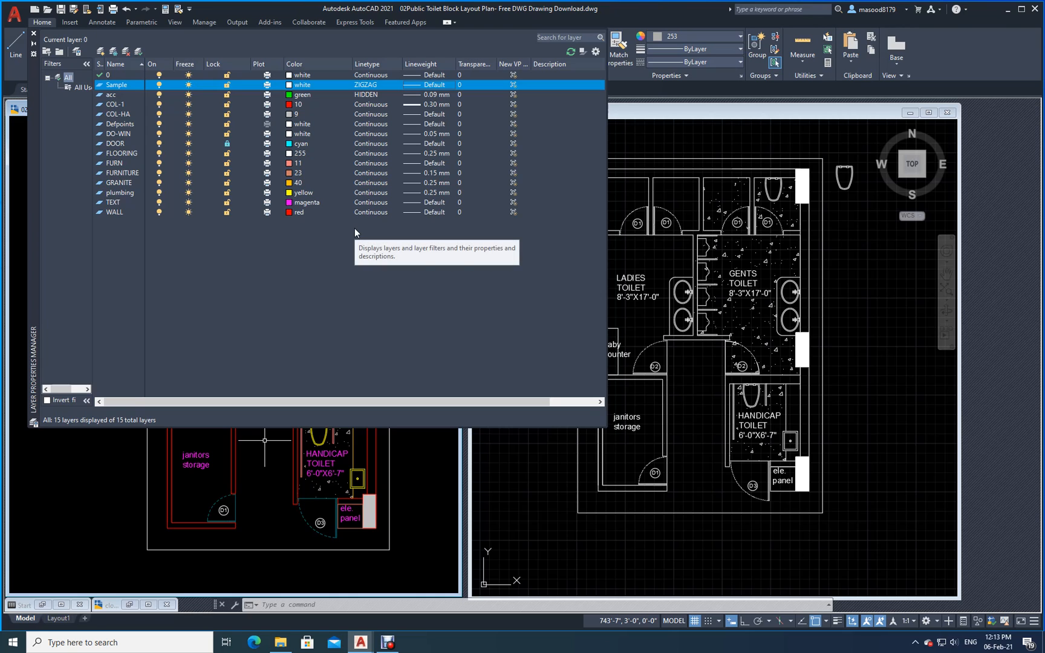
click(34, 33)
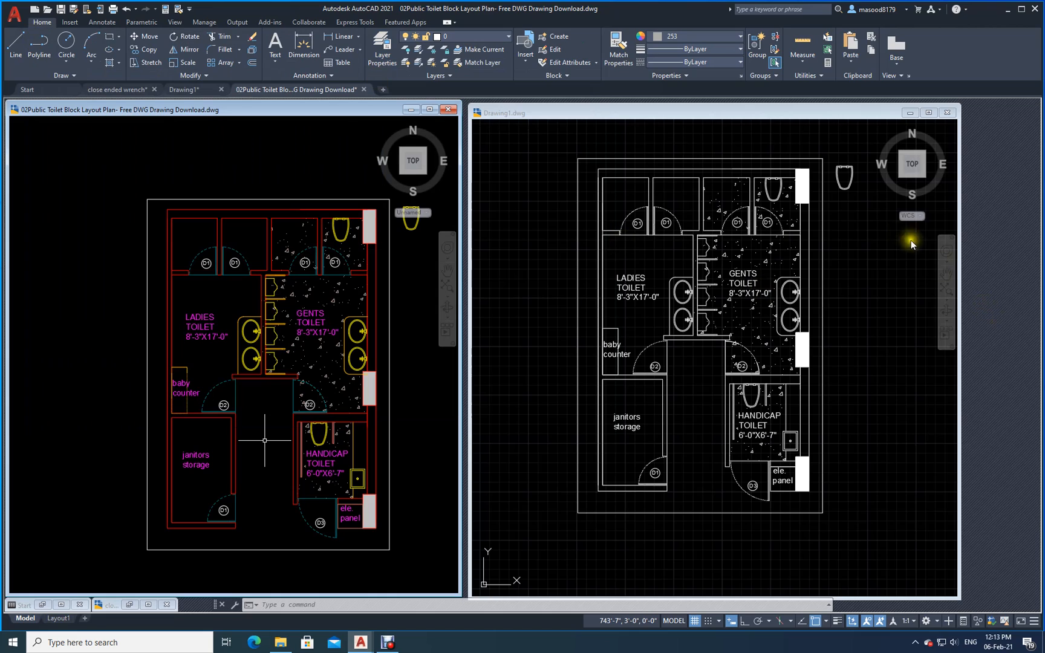
Maximize the public toilet block drawing and make TEXT the current layer.
double_click(284, 107)
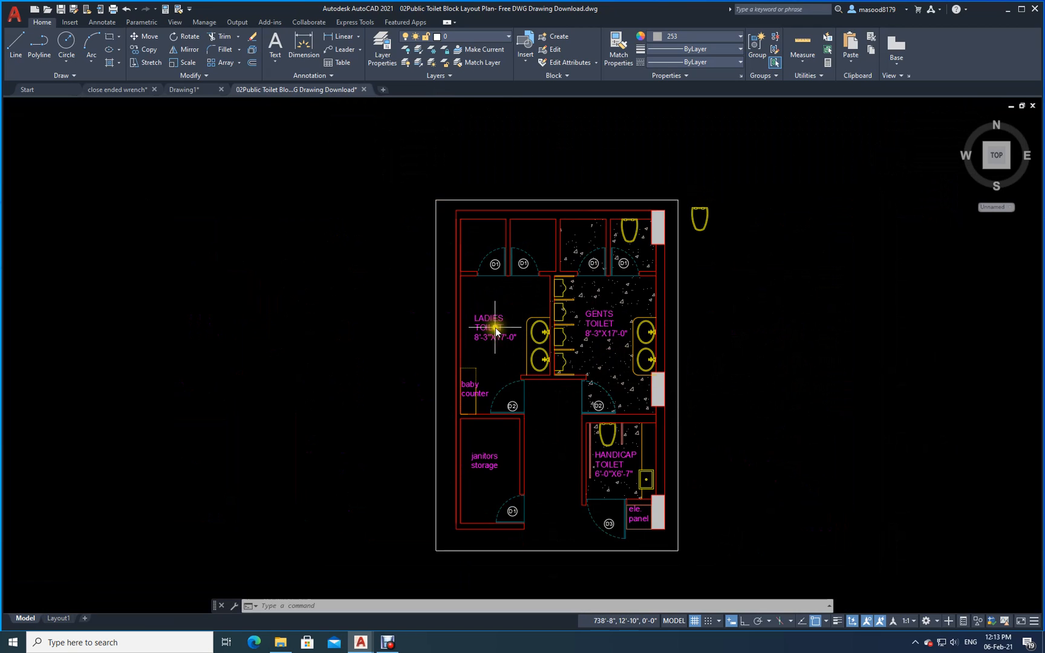
mouse_move(483, 342)
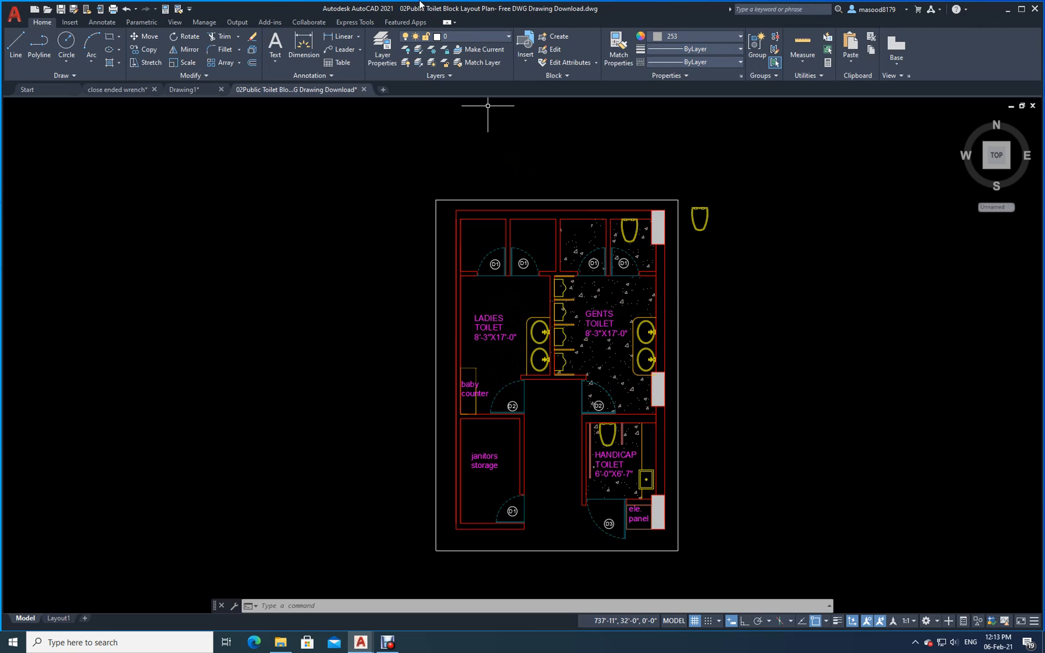
click(508, 39)
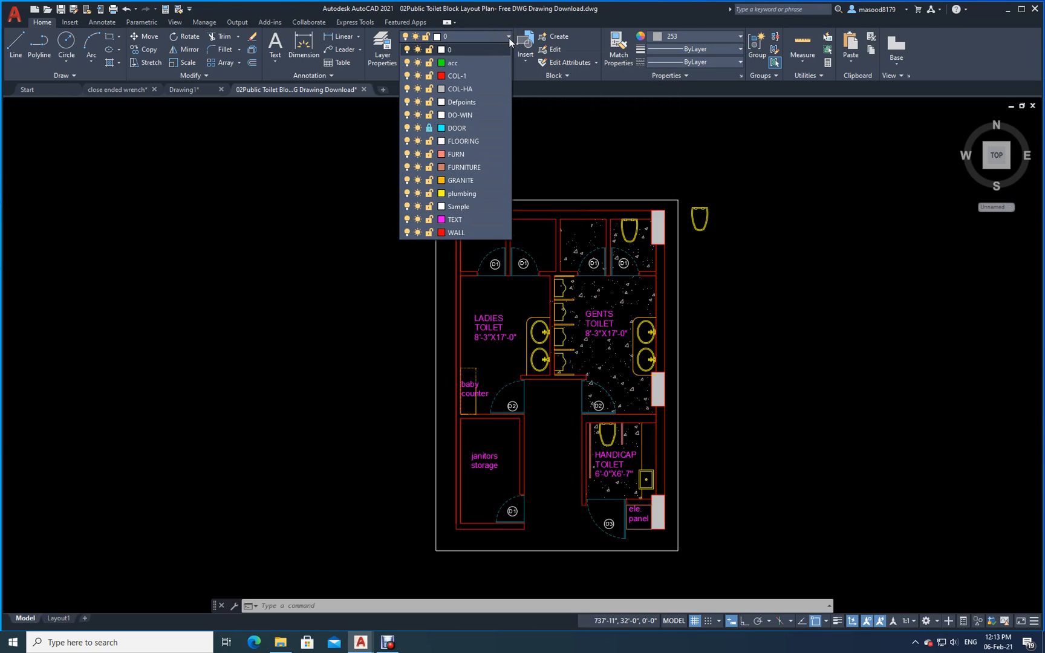
click(457, 221)
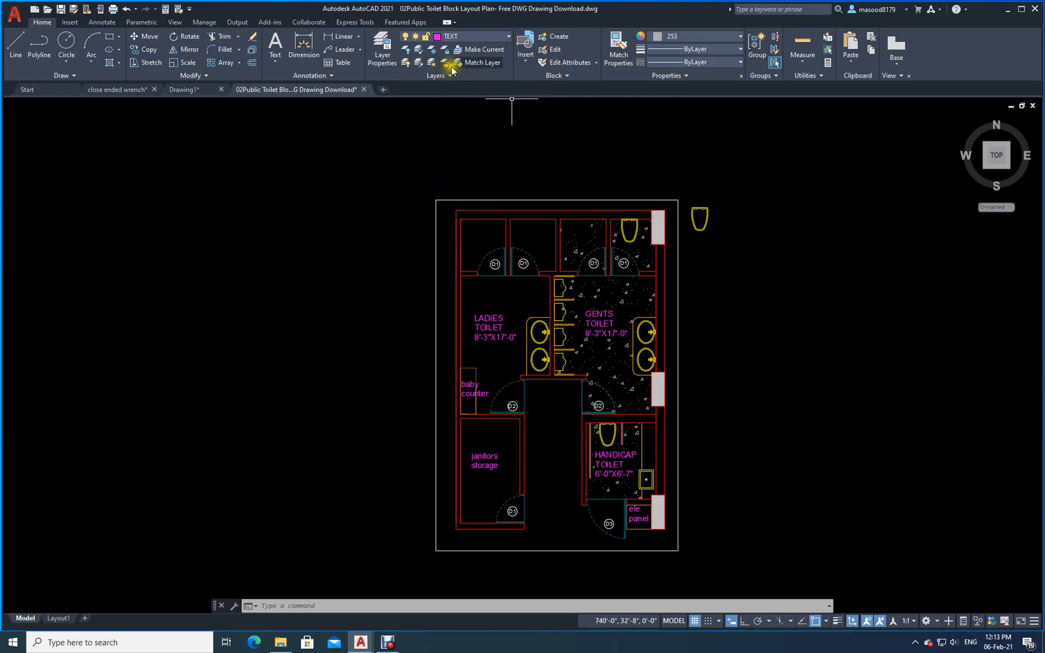
Change the TEXT layer's color to green and close the Layer Properties Manager.
click(508, 38)
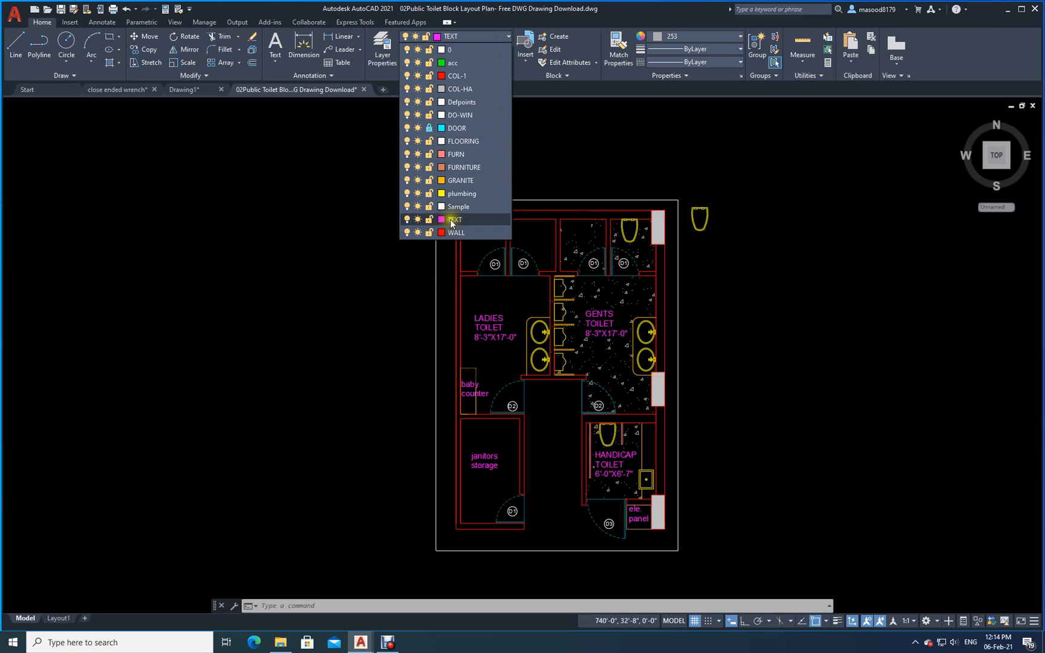
click(381, 41)
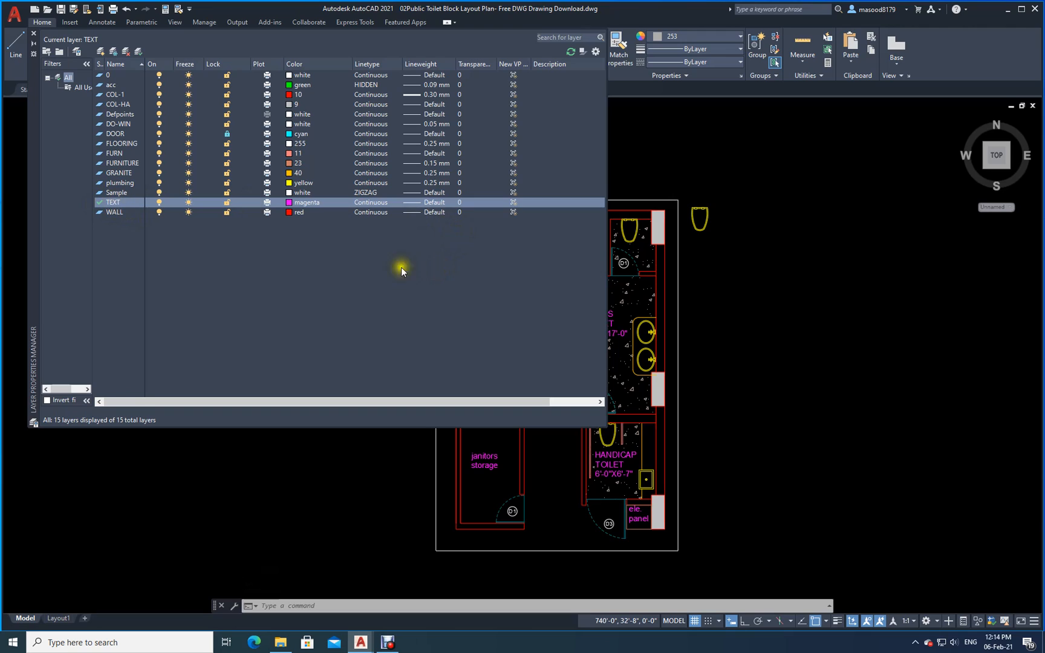
click(289, 203)
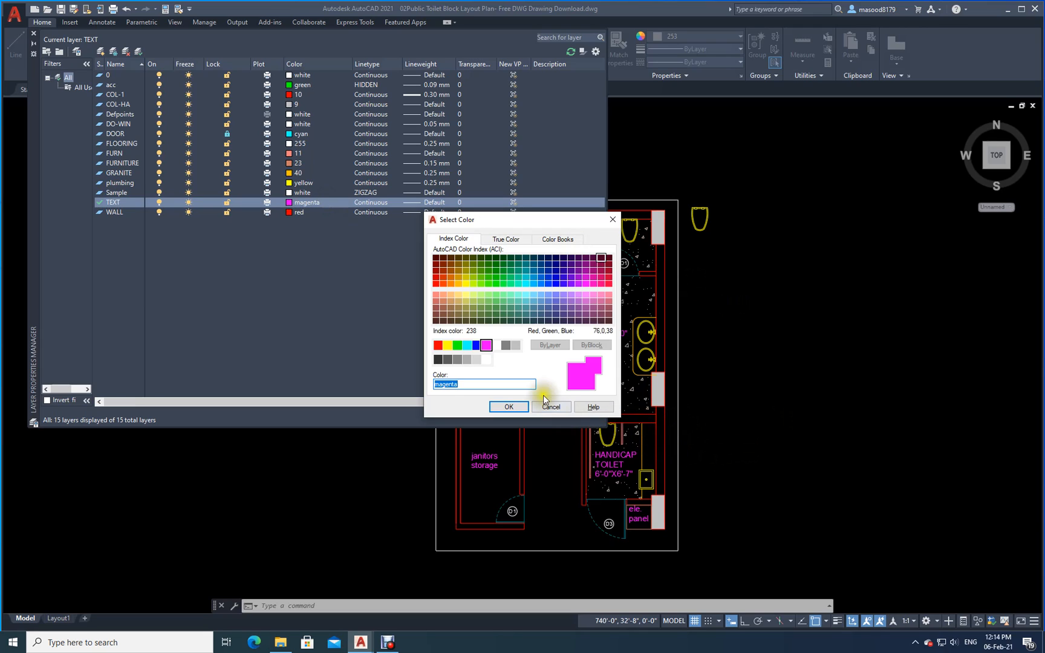
click(459, 347)
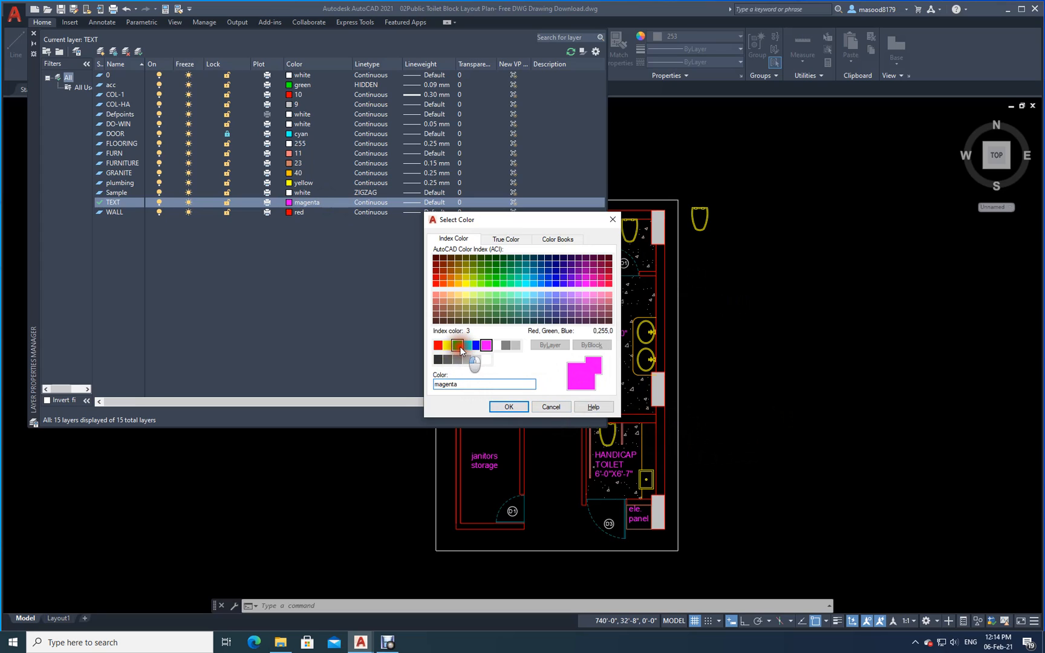
click(508, 407)
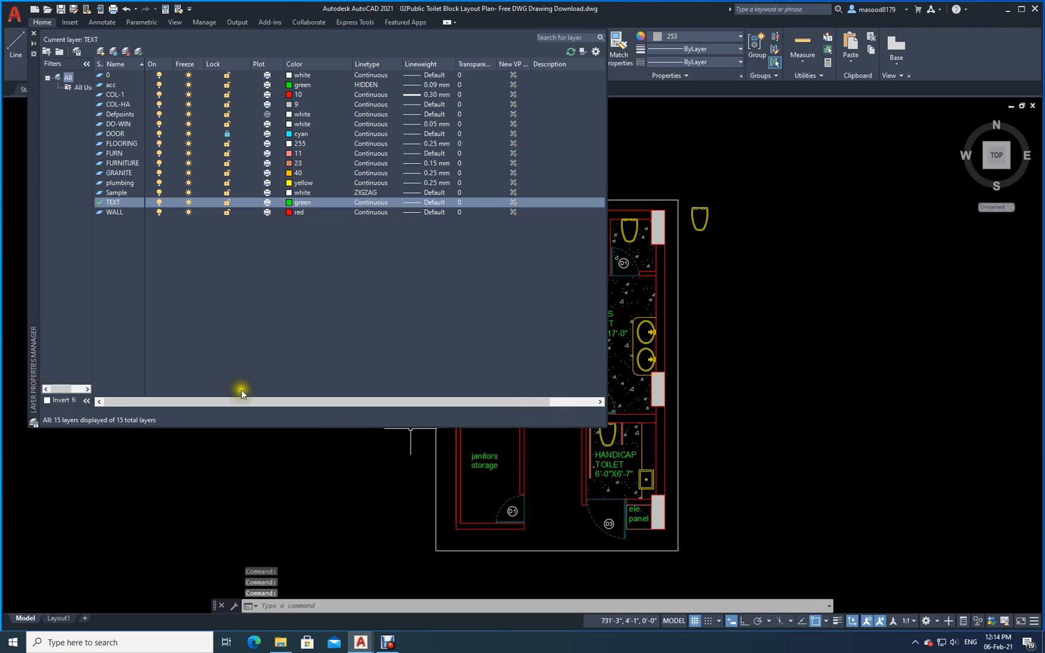
click(35, 36)
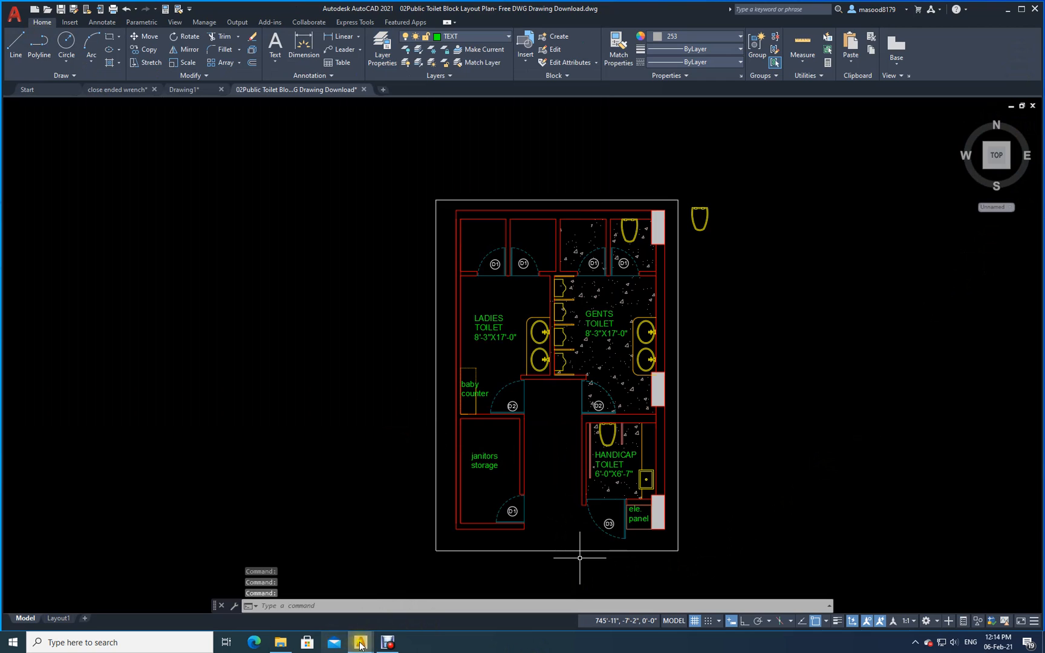
In Drawing1, set the color of the LADIES TOILET, GENTS TOILET, HANDICAP TOILET, janitors storage and ele. panel labels to green.
mouse_move(360, 642)
click(364, 606)
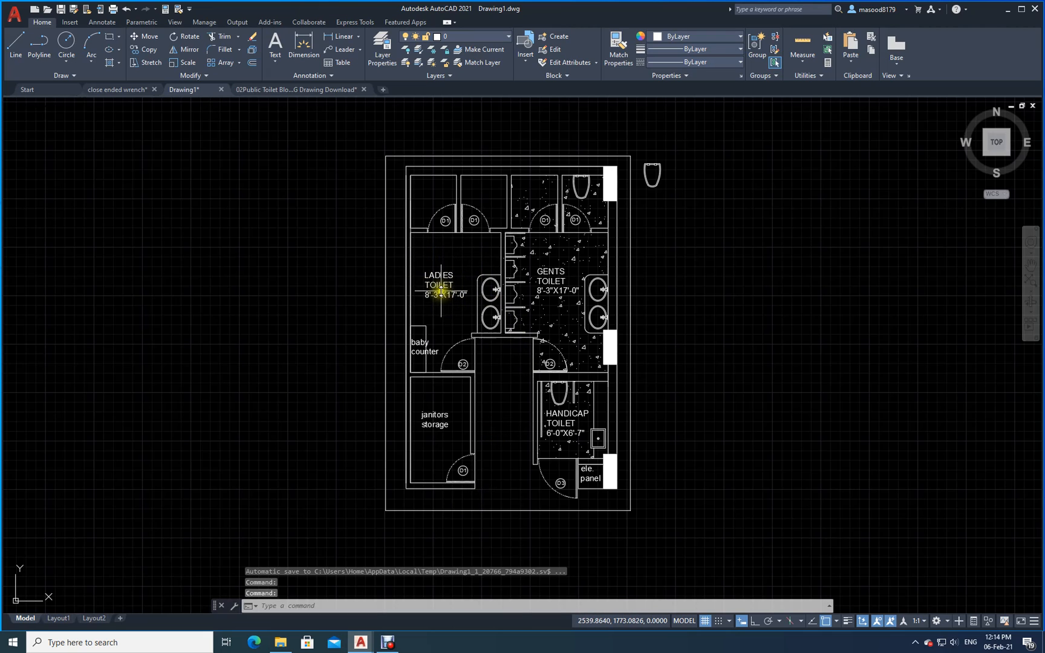
click(436, 284)
click(542, 278)
click(556, 416)
click(437, 421)
click(588, 477)
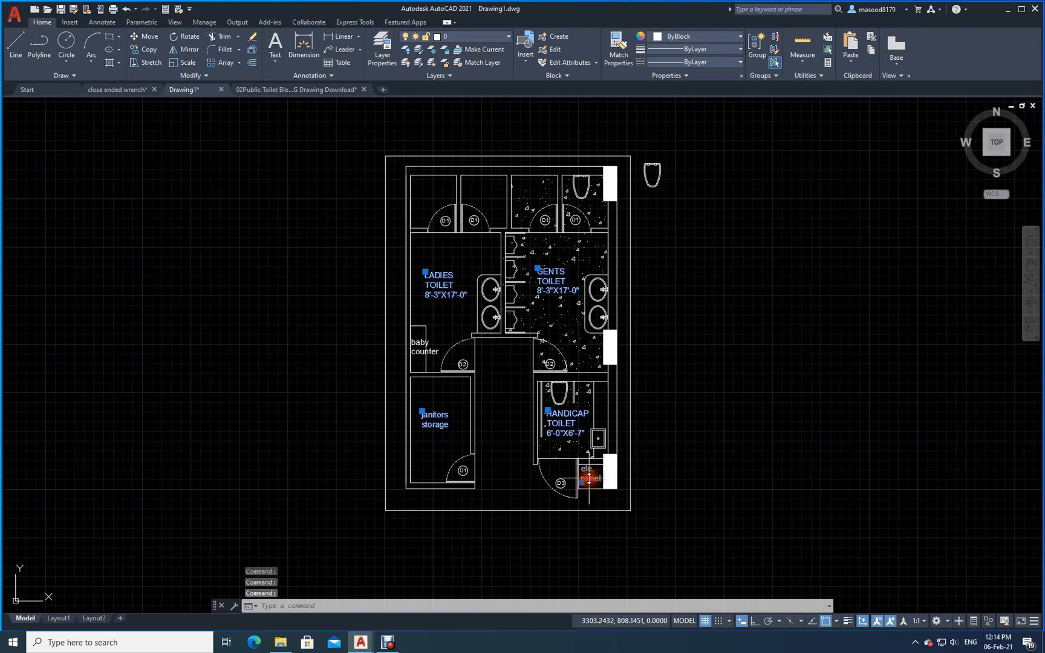
right_click(433, 287)
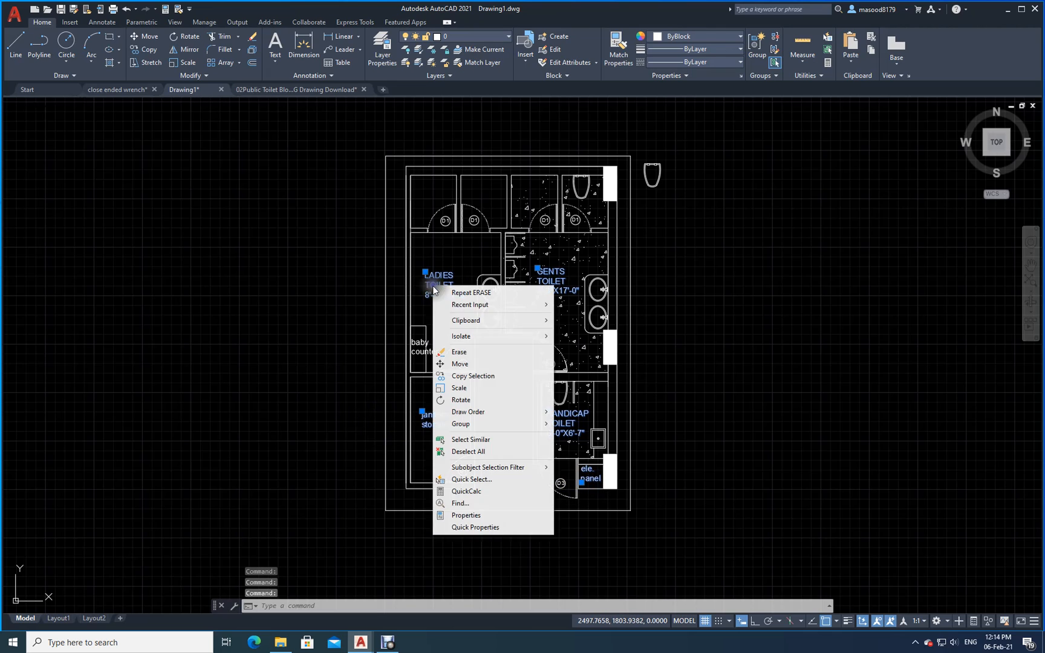
click(463, 515)
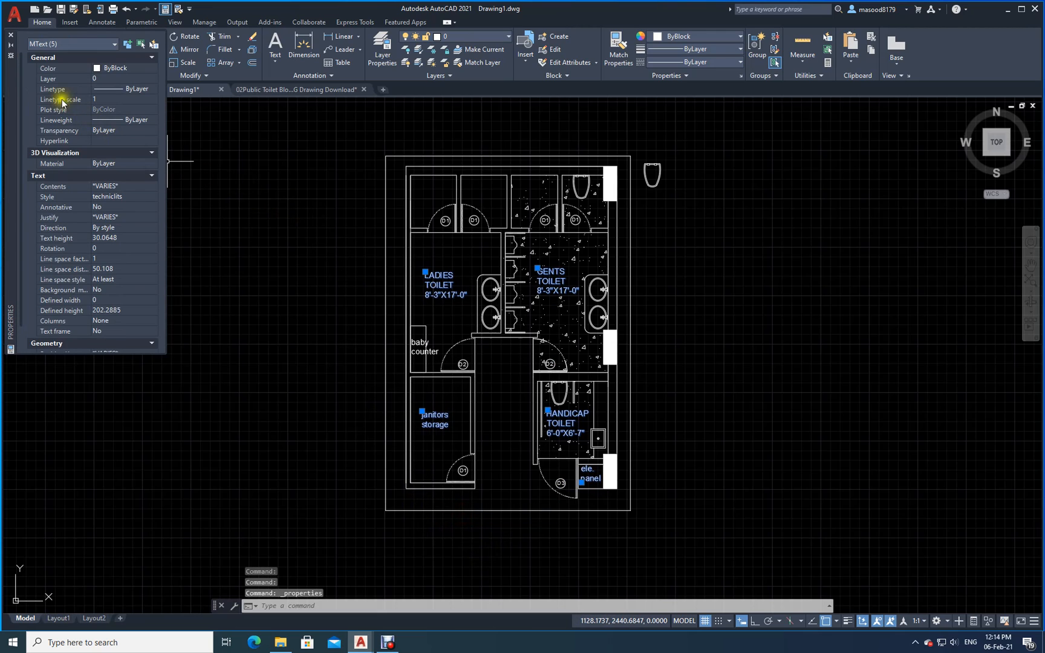
click(101, 68)
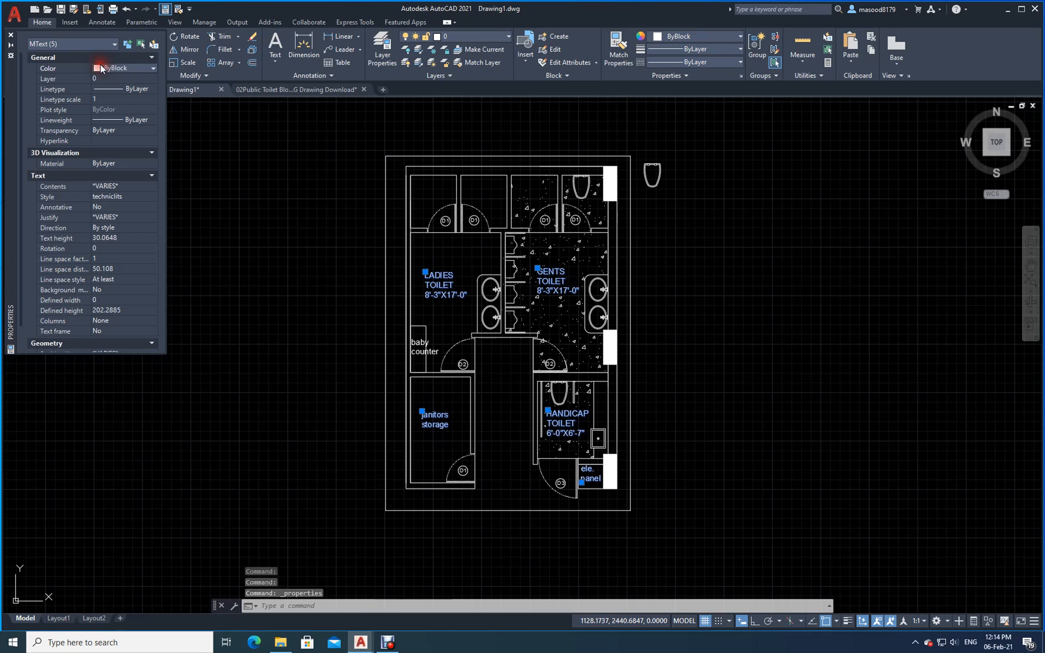
click(153, 69)
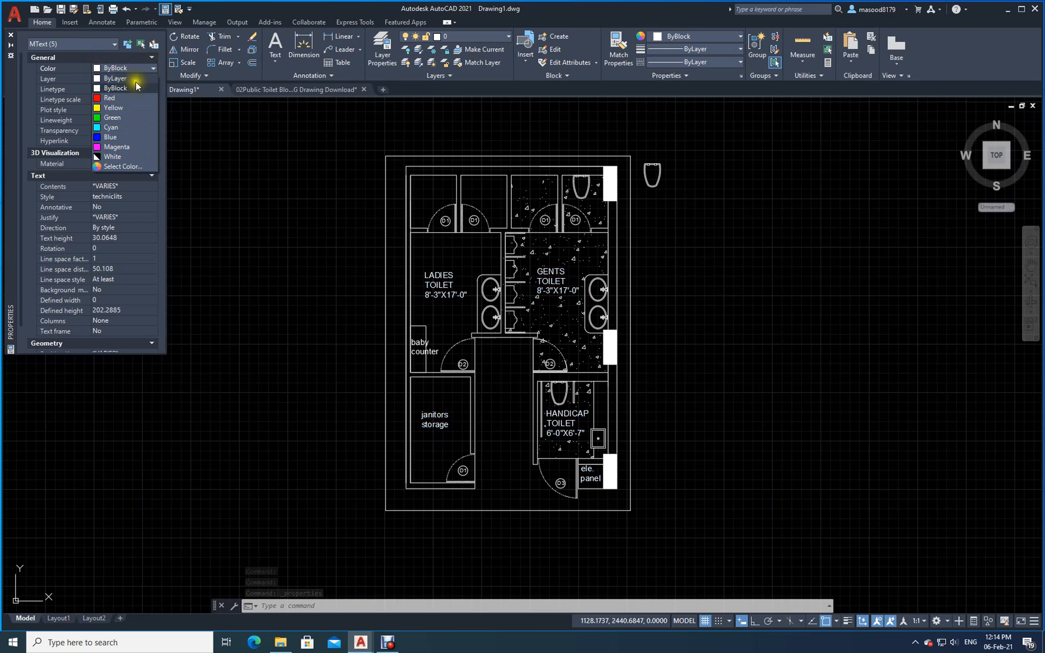
click(99, 118)
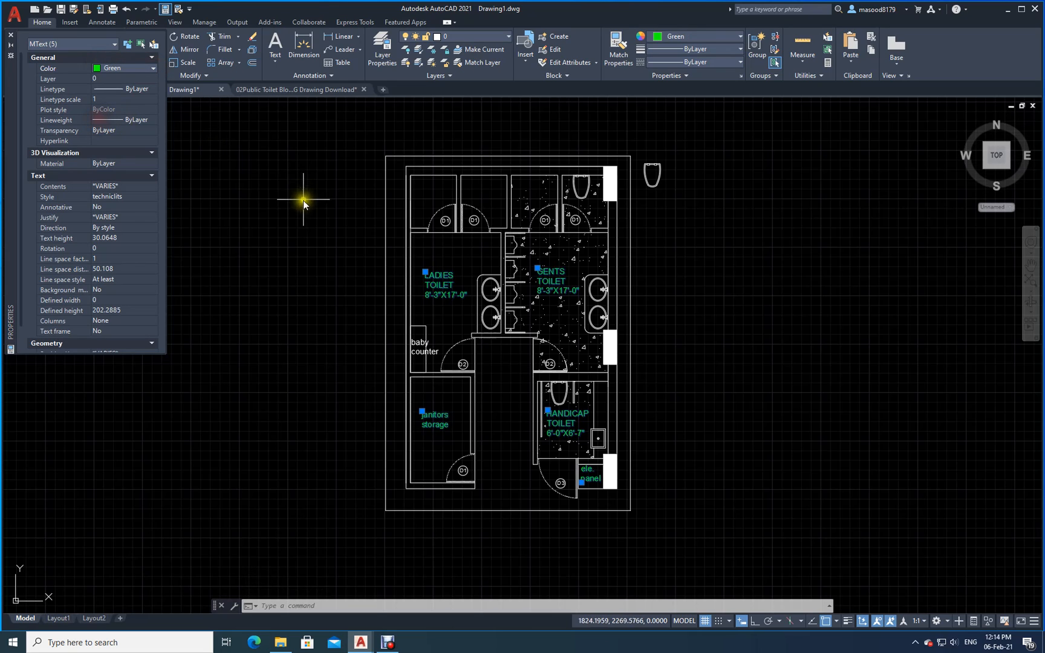
click(11, 39)
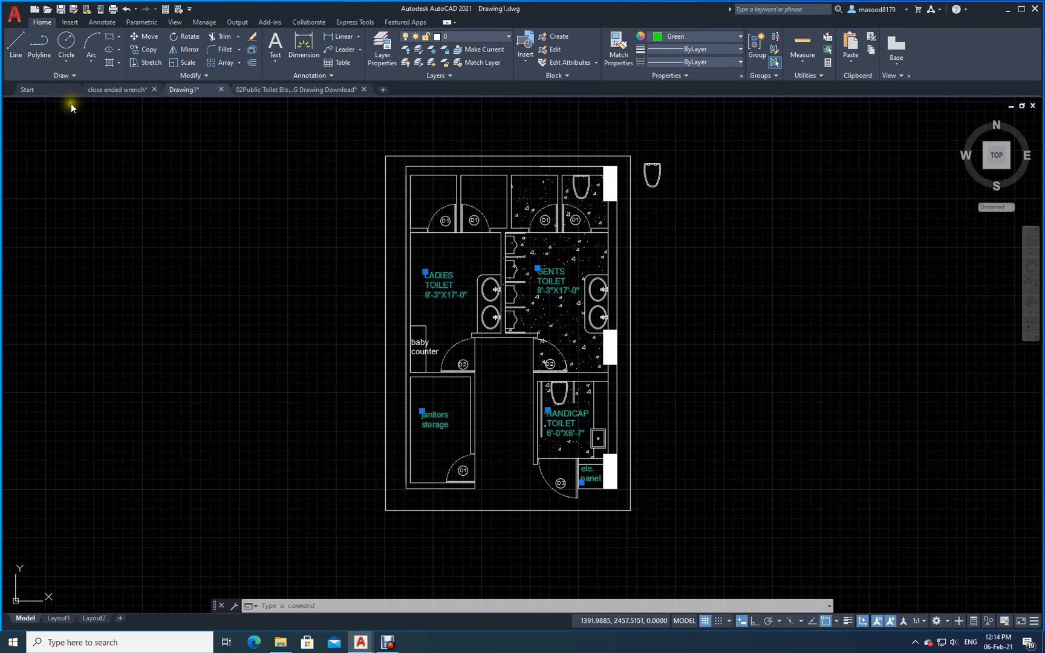
key(Escape)
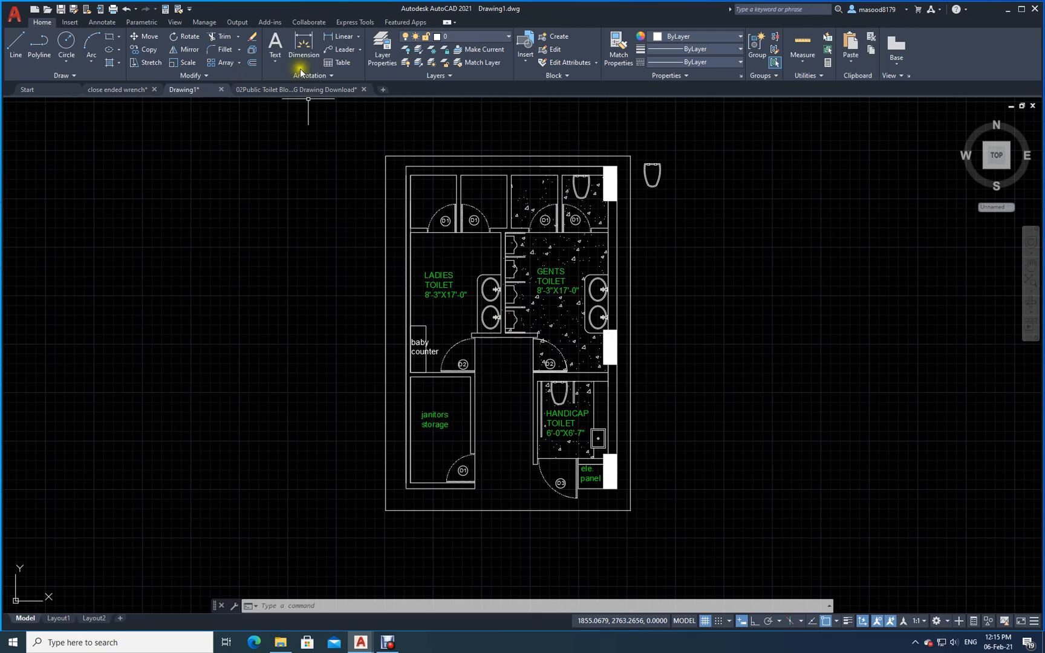
Add the multiline text "Computer Aided Drafting" with text height 5.5139 in the empty area beside the Drawing1 plan.
click(273, 43)
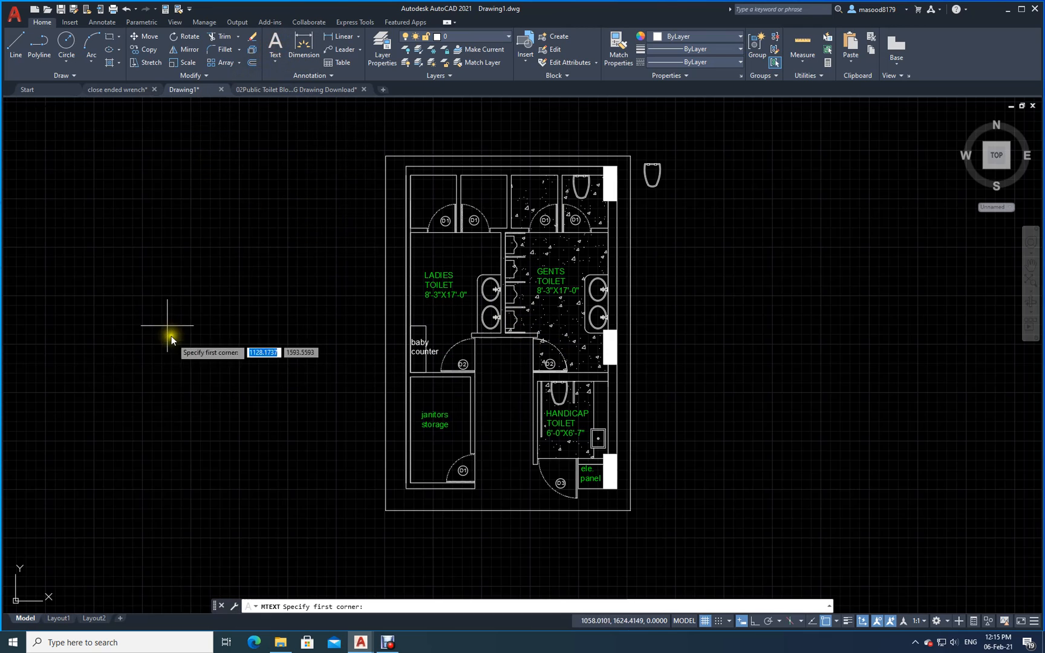
click(86, 199)
click(335, 268)
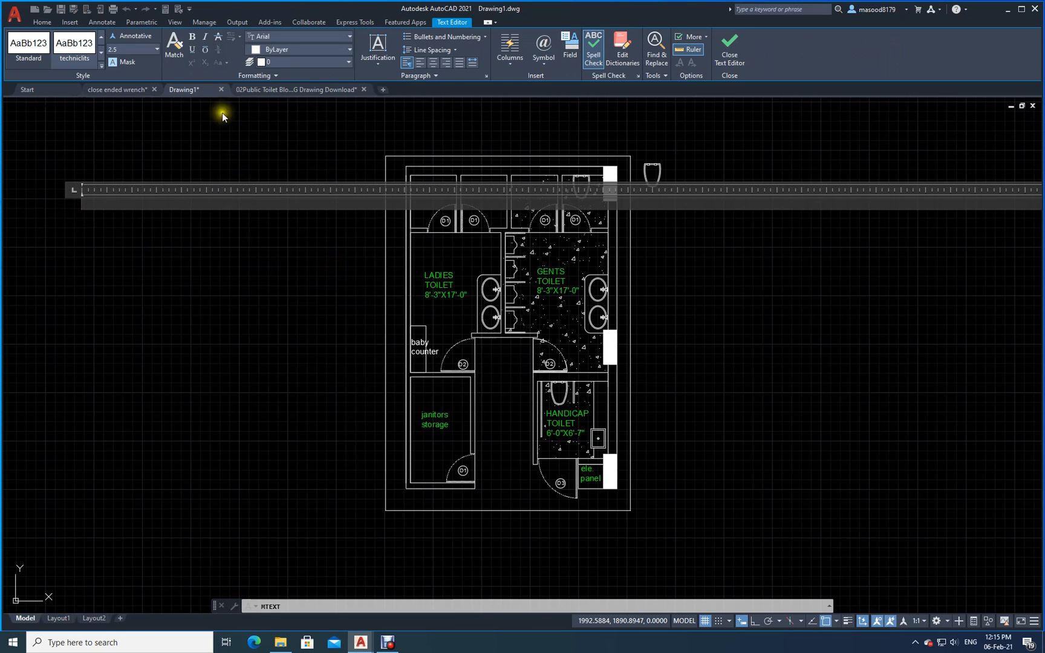
click(128, 49)
key(Return)
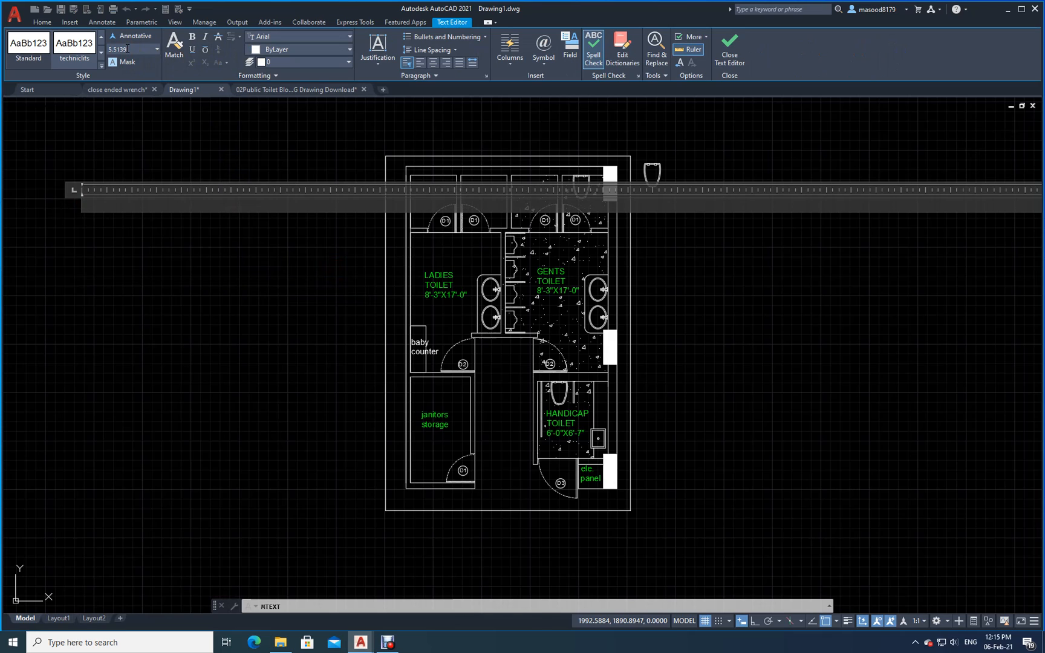
text(Computer Aided Drafting)
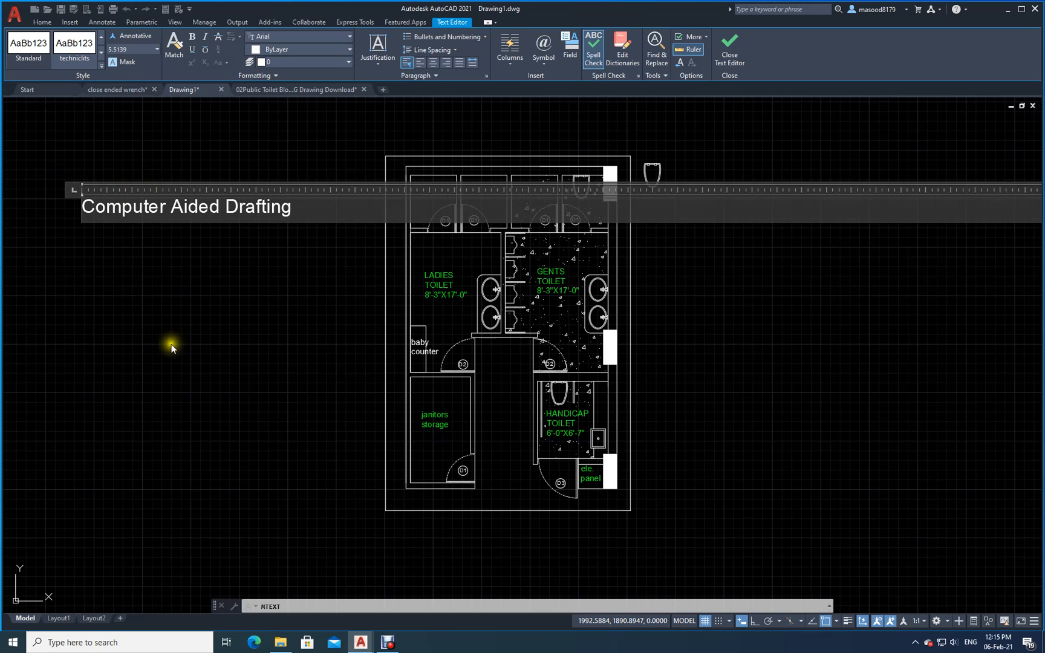
click(179, 322)
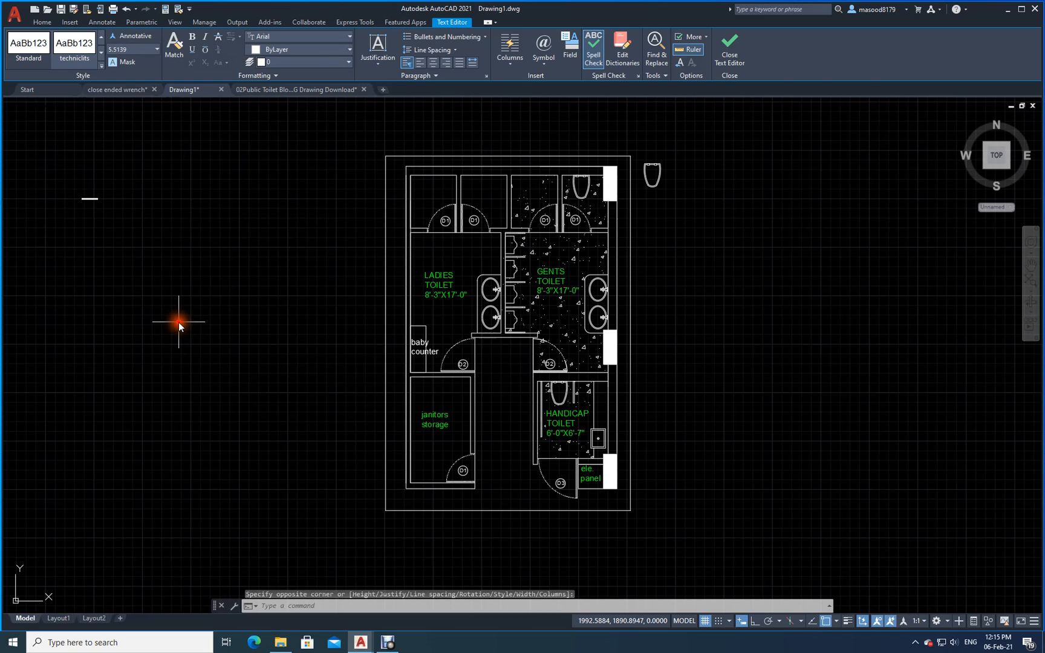
Change the color of the "Computer Aided Drafting" text to green.
double_click(90, 201)
drag(203, 205, 59, 201)
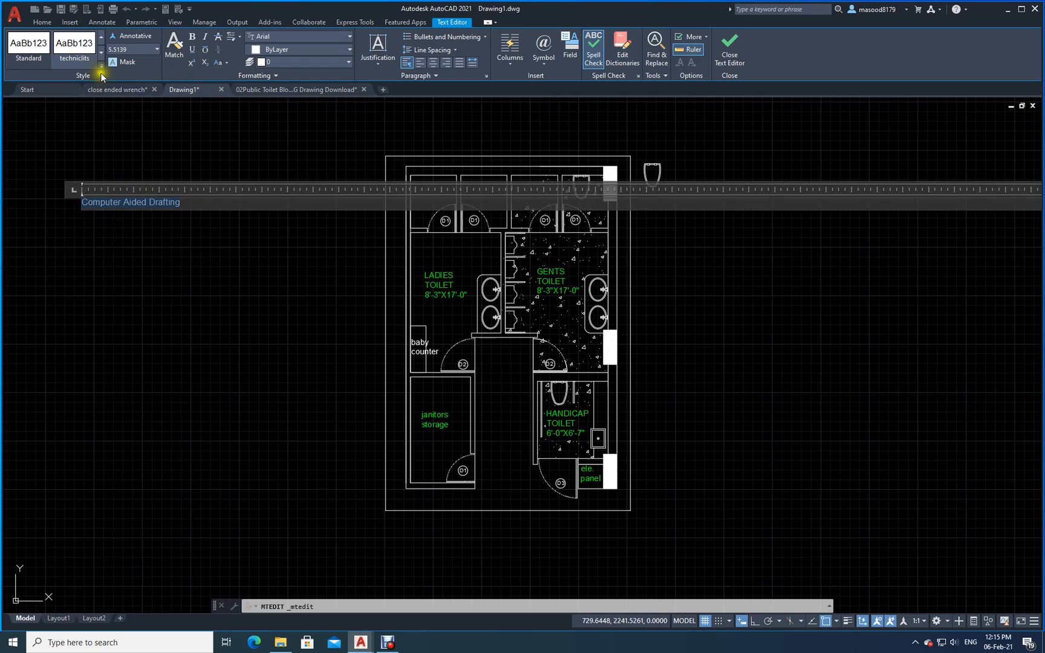
click(351, 50)
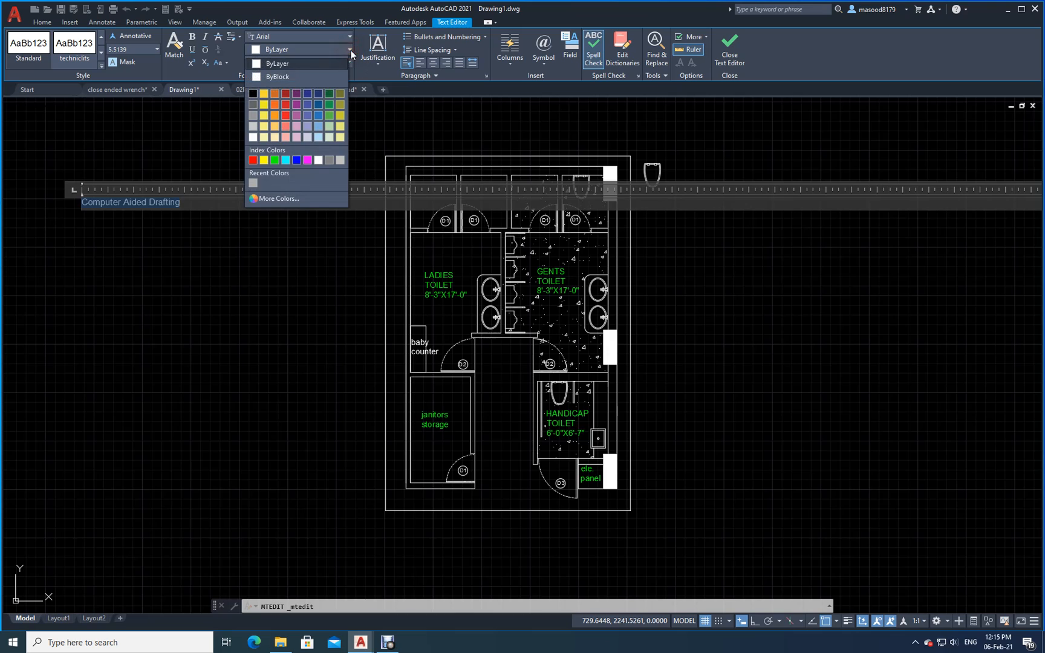
click(275, 159)
click(264, 299)
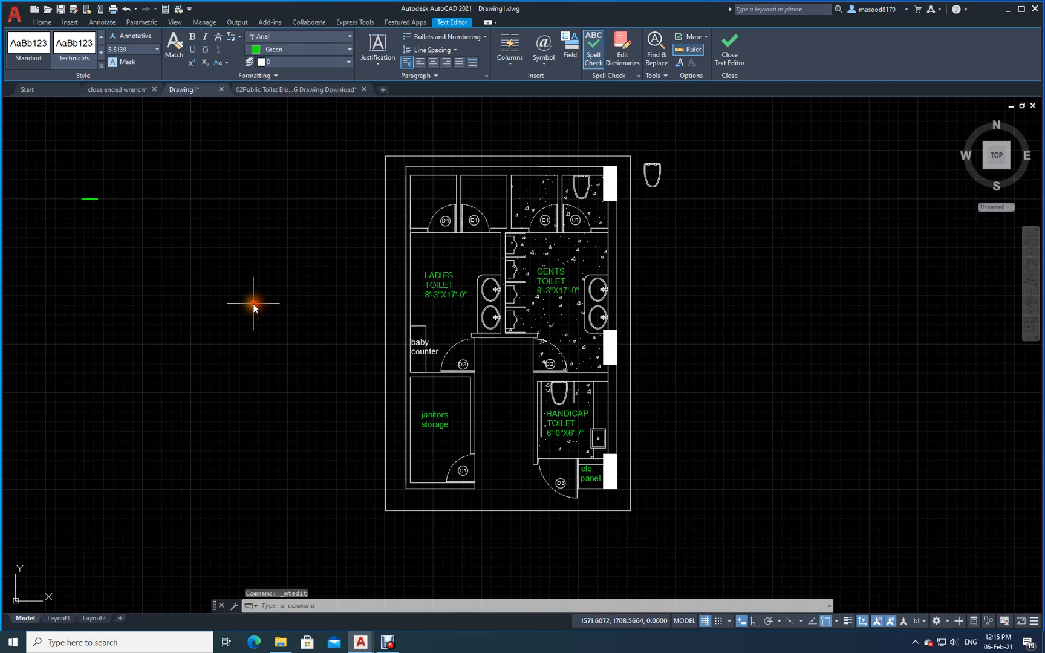
Erase the green "Computer Aided Drafting" text beside the plan.
click(249, 39)
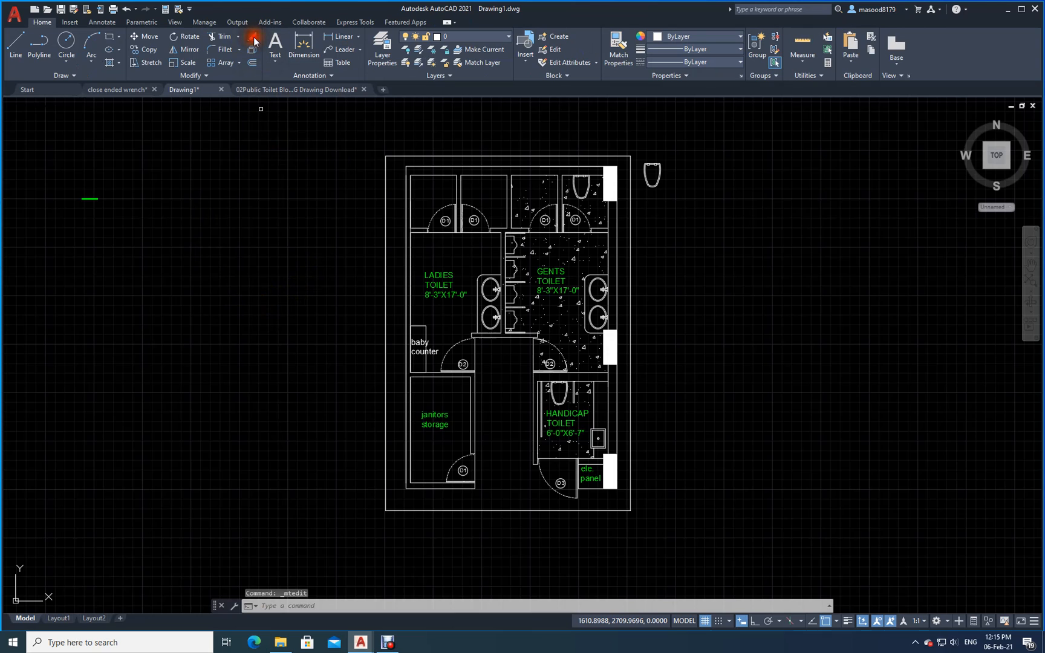
click(141, 247)
click(64, 176)
key(Return)
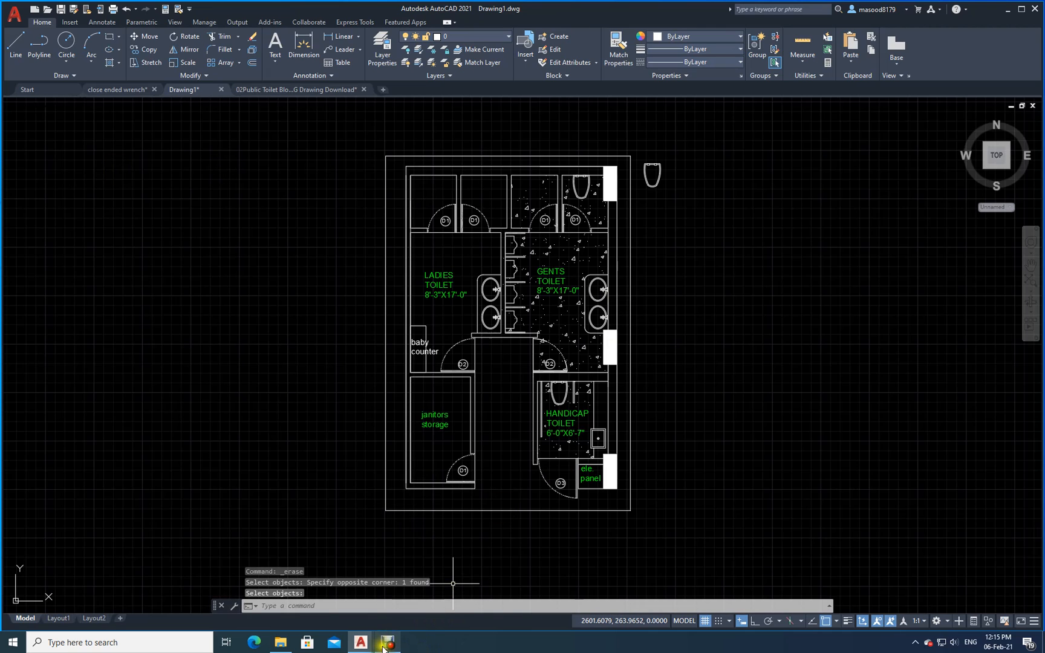
Switch to the public toilet block drawing and try to turn off the current TEXT layer, dismissing the current-layer prompt.
mouse_move(363, 644)
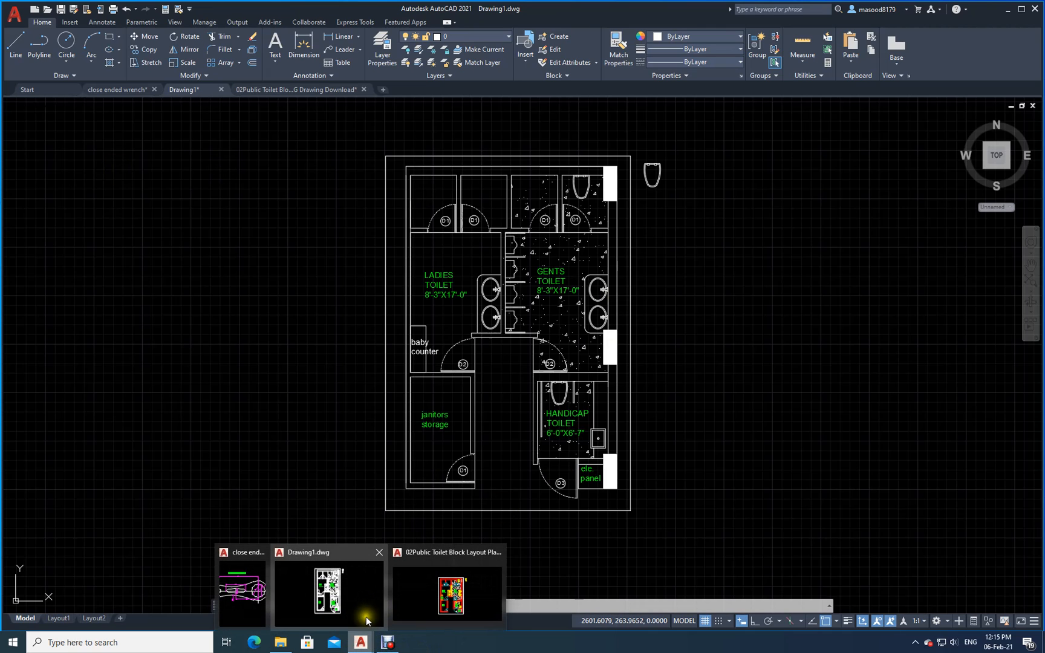
click(426, 611)
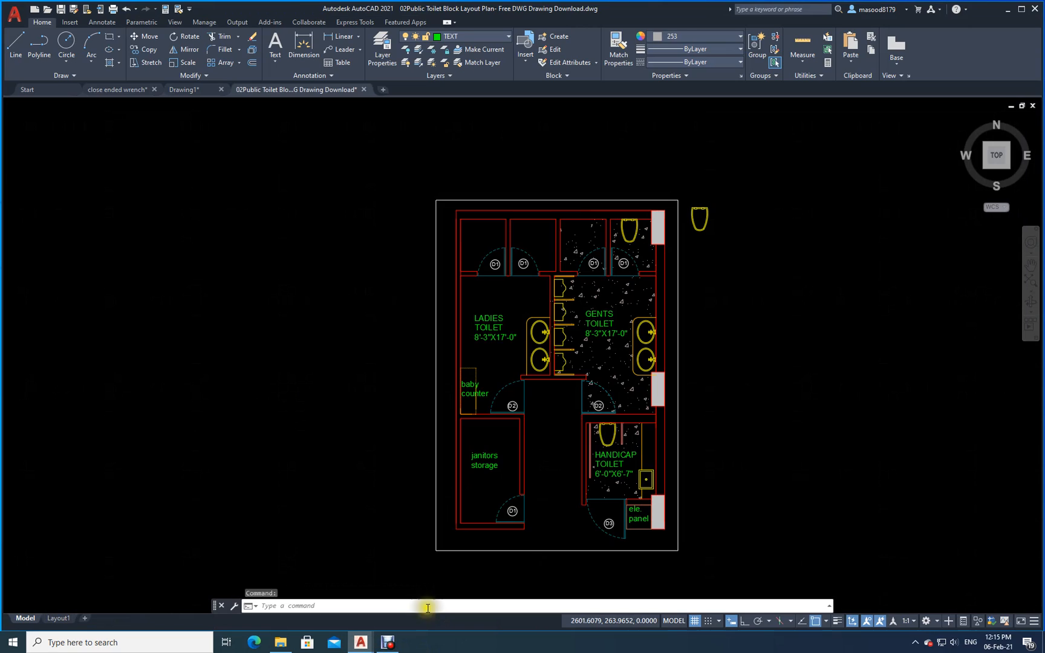
click(508, 38)
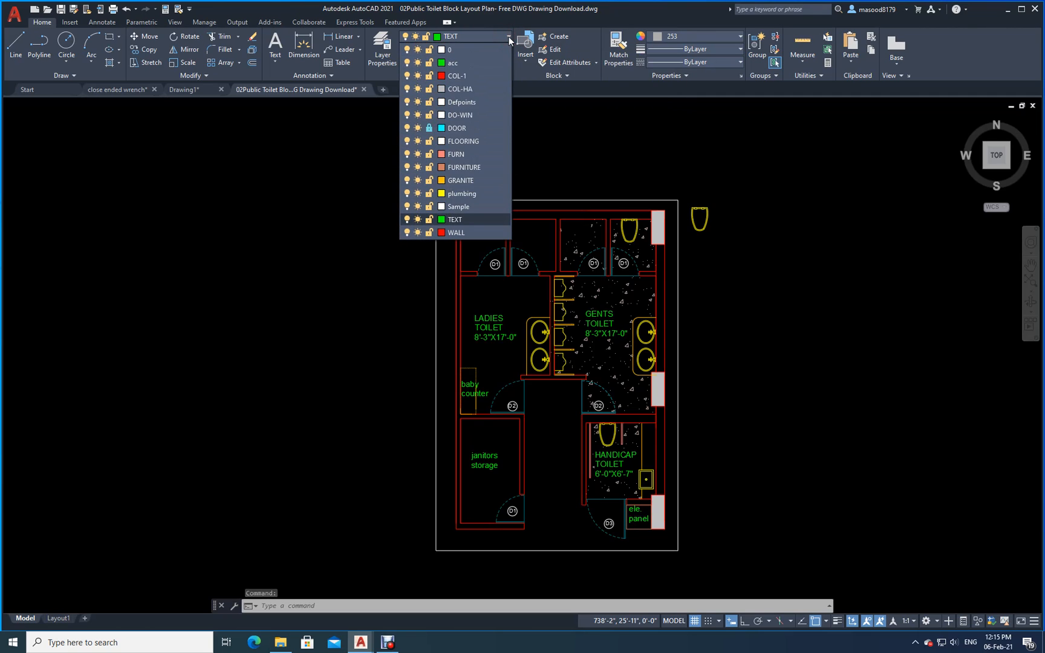
click(407, 220)
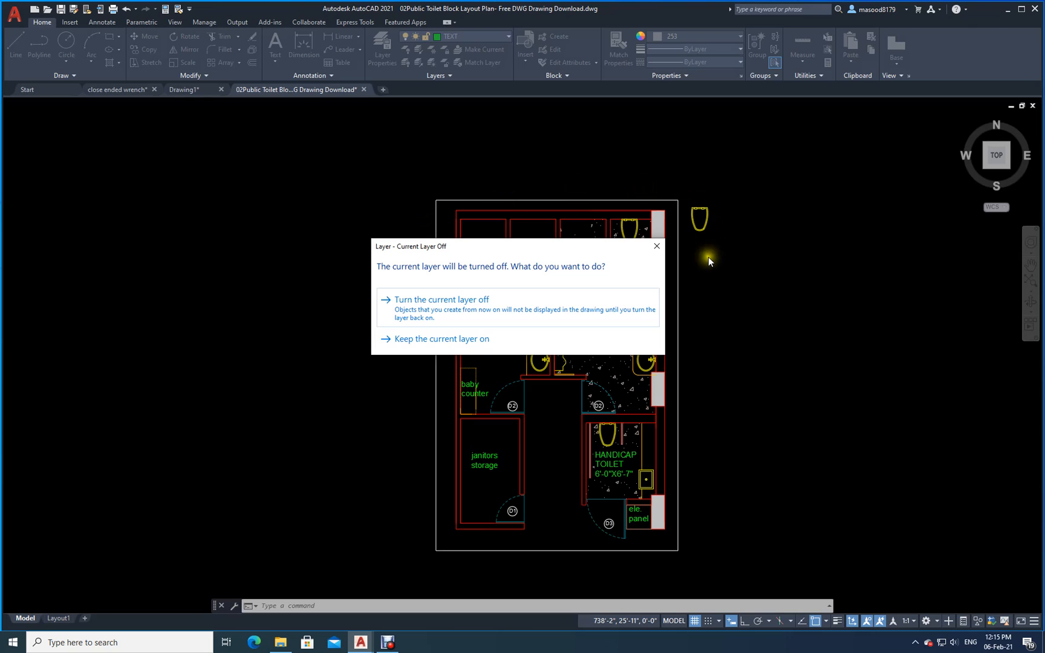
click(656, 247)
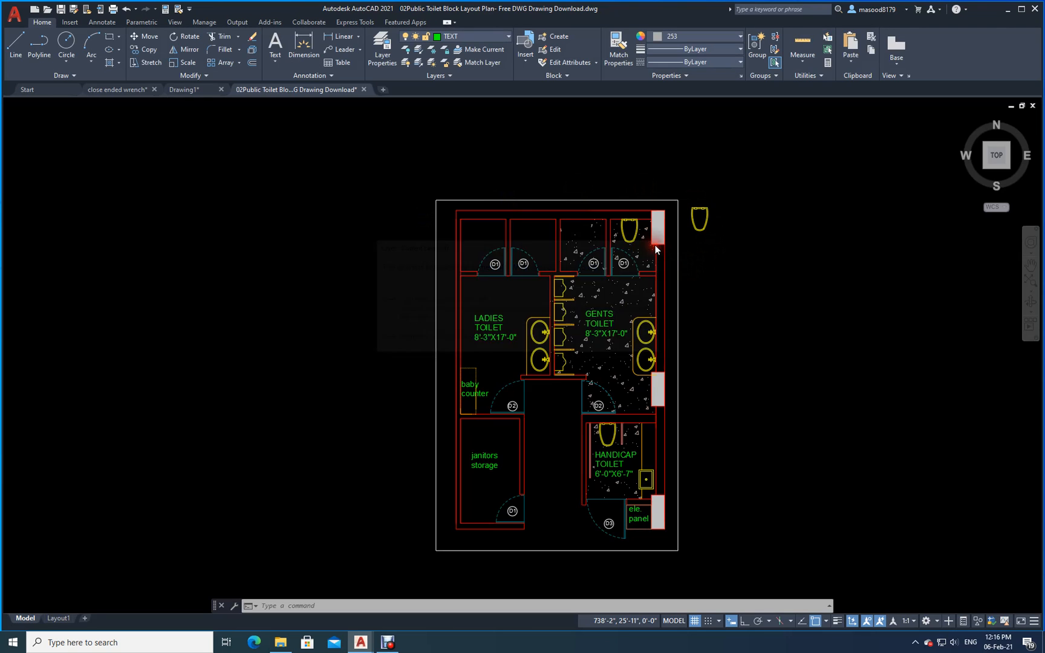
Make DOOR the current layer and turn off the plumbing and GRANITE layers.
click(509, 36)
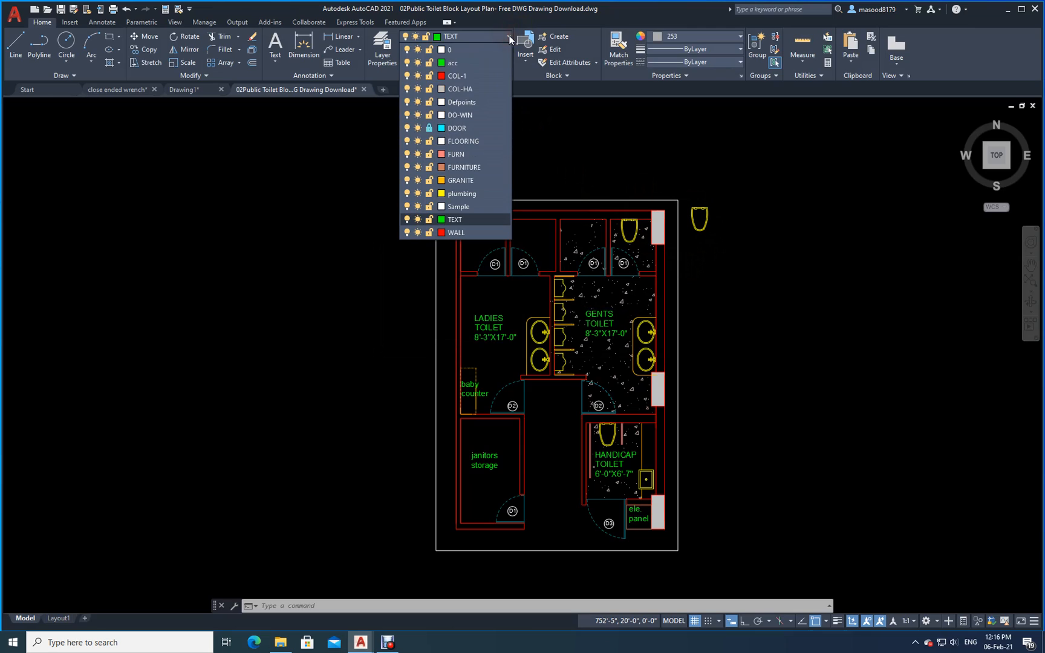
click(450, 128)
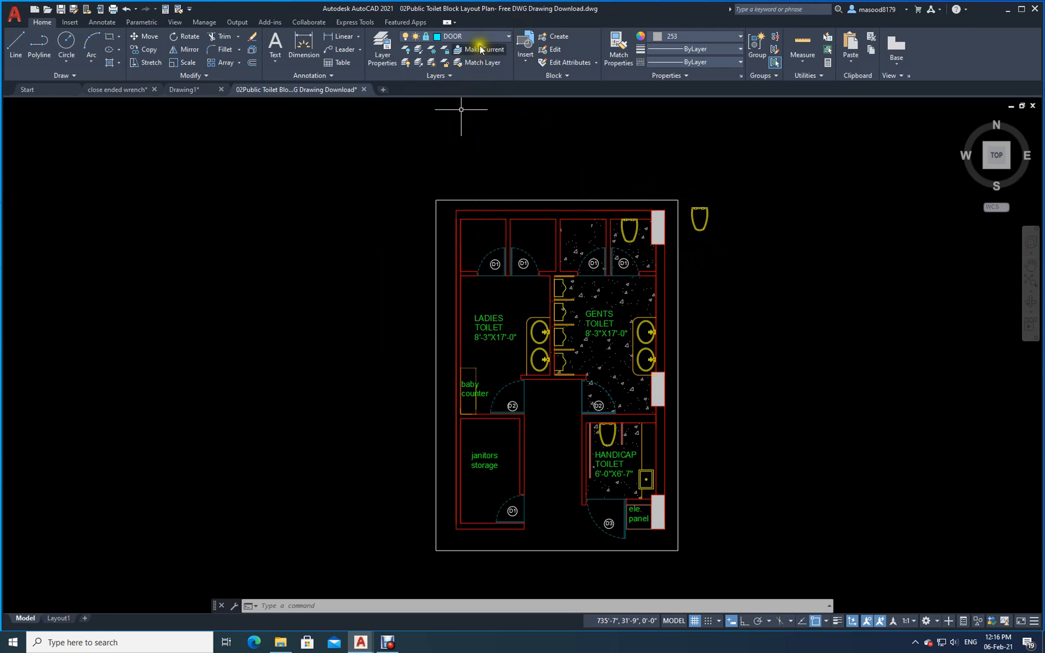
click(506, 39)
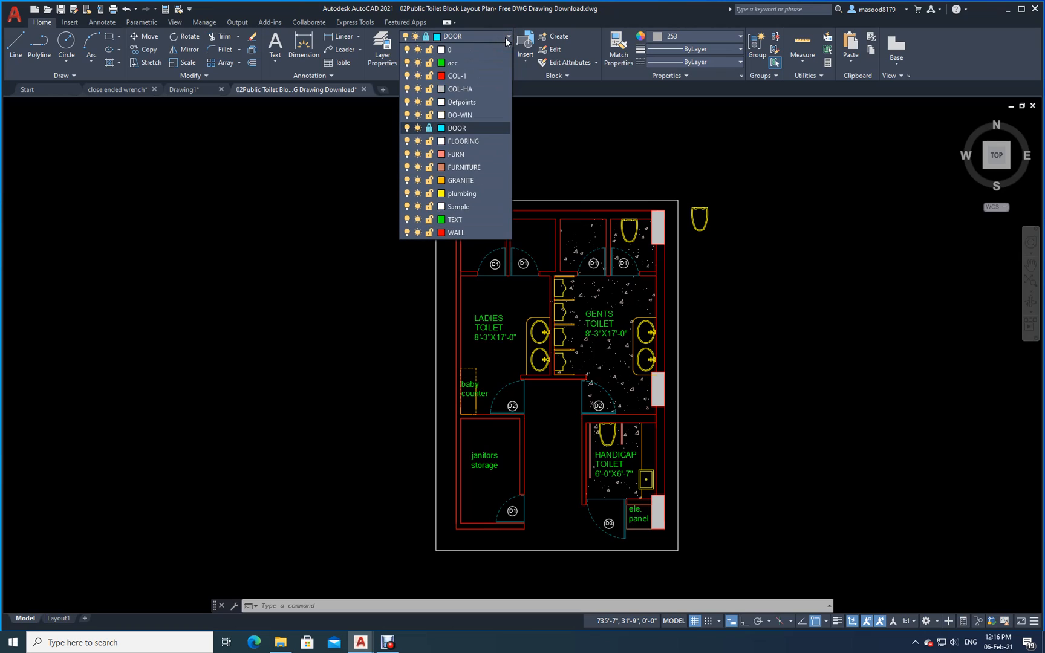
click(407, 194)
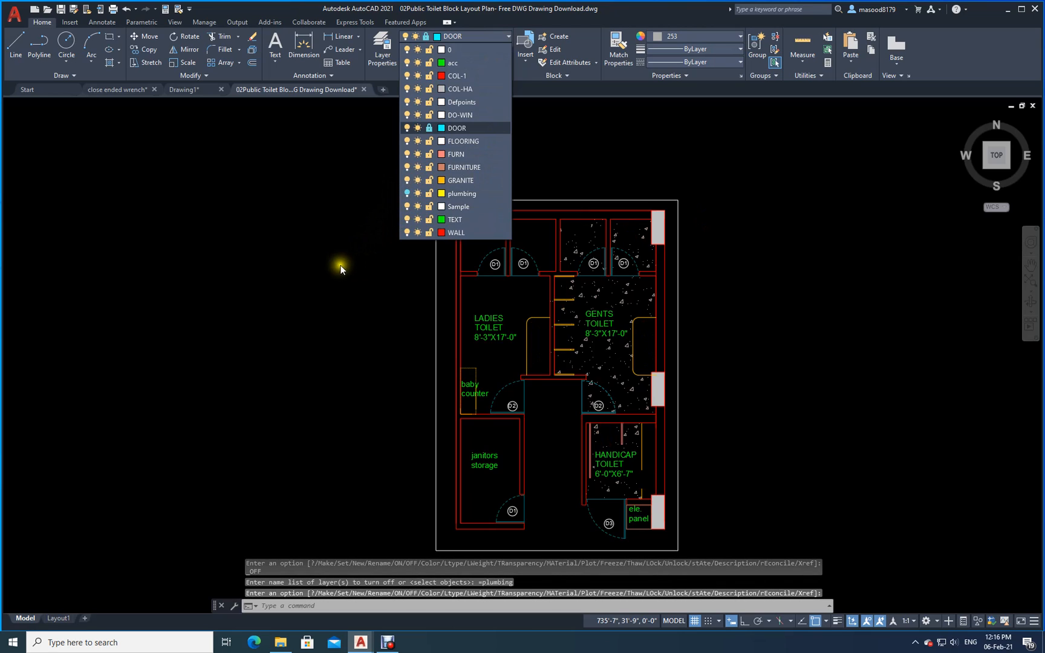
click(406, 181)
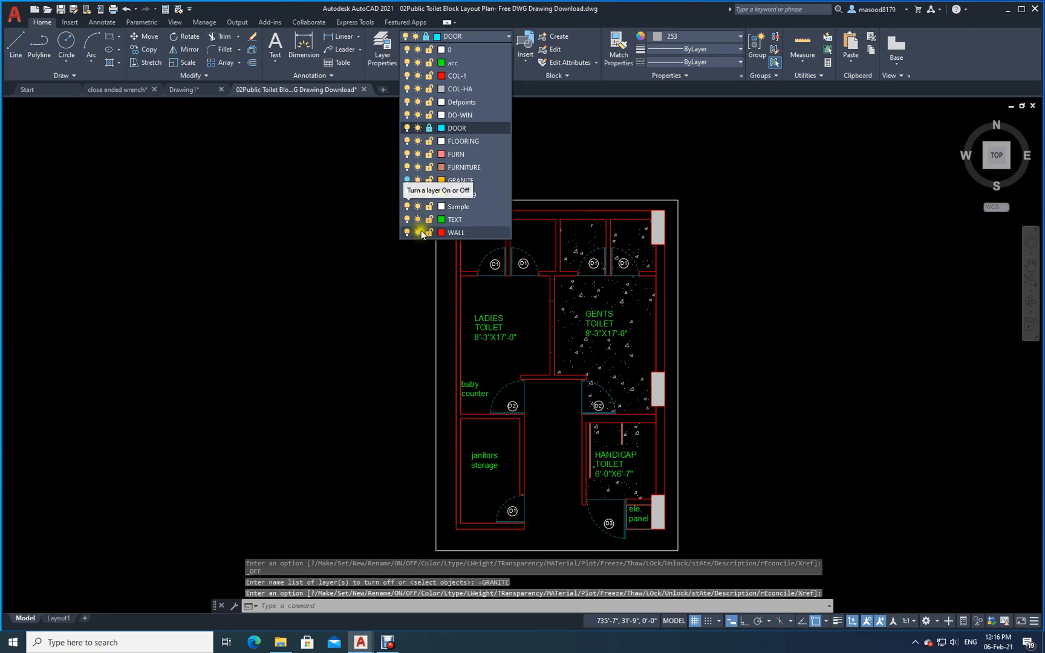
click(321, 230)
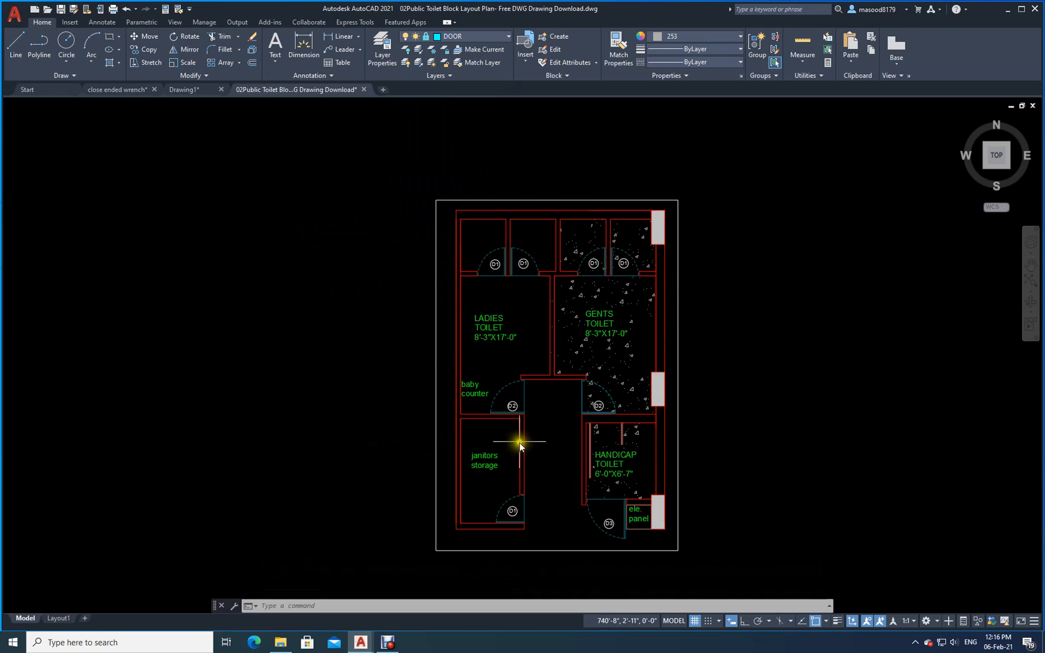
Toggle the plumbing and GRANITE layers on and back off, and try to turn off the current DOOR layer.
click(508, 37)
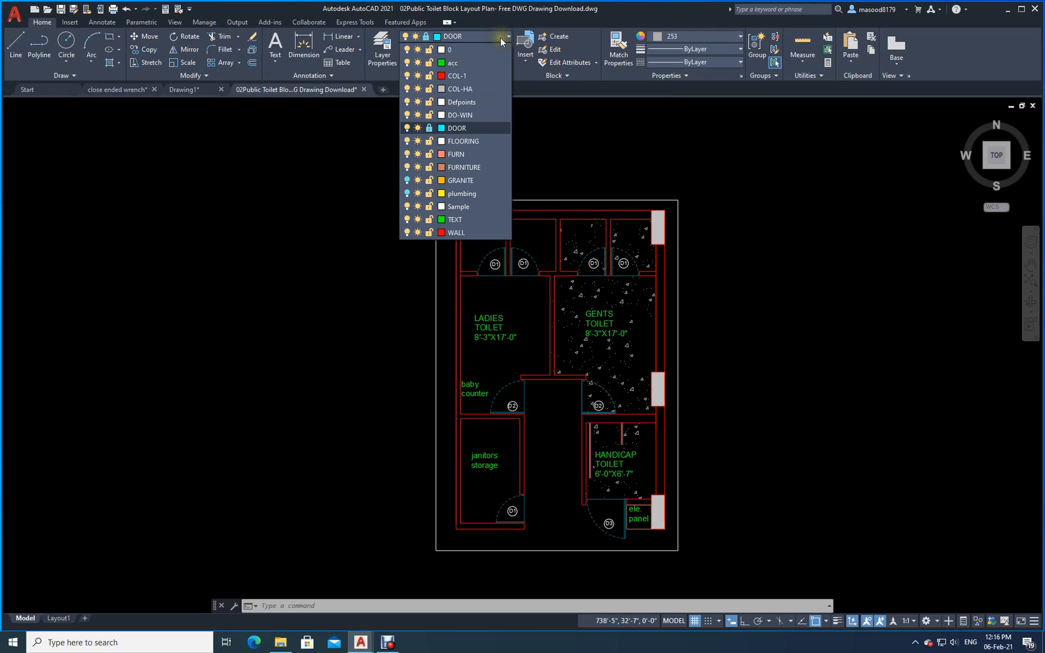
click(405, 193)
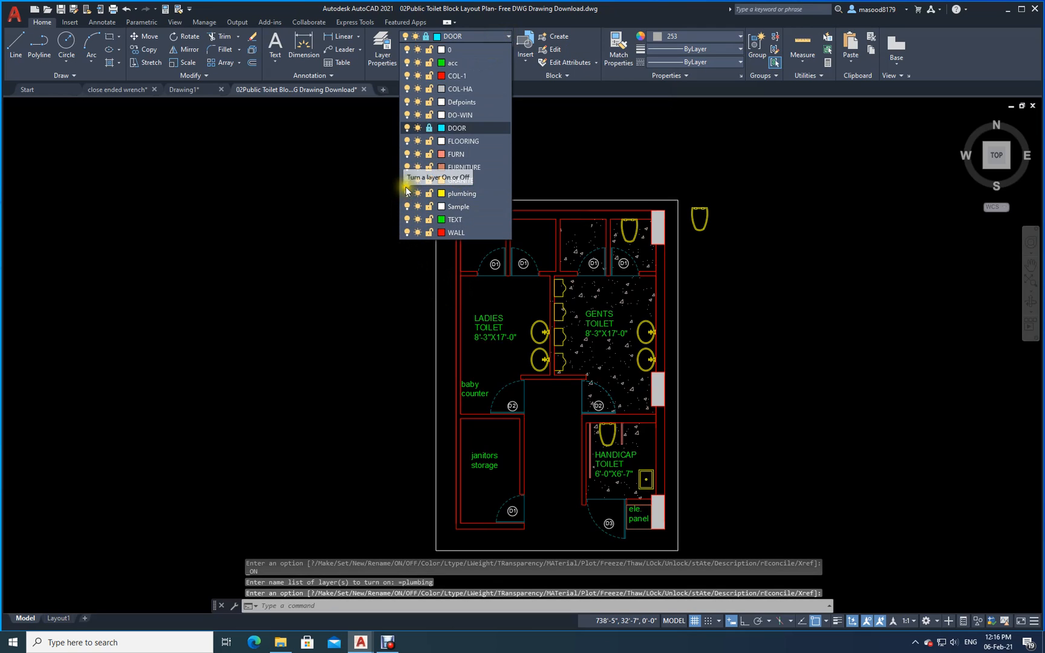
click(407, 180)
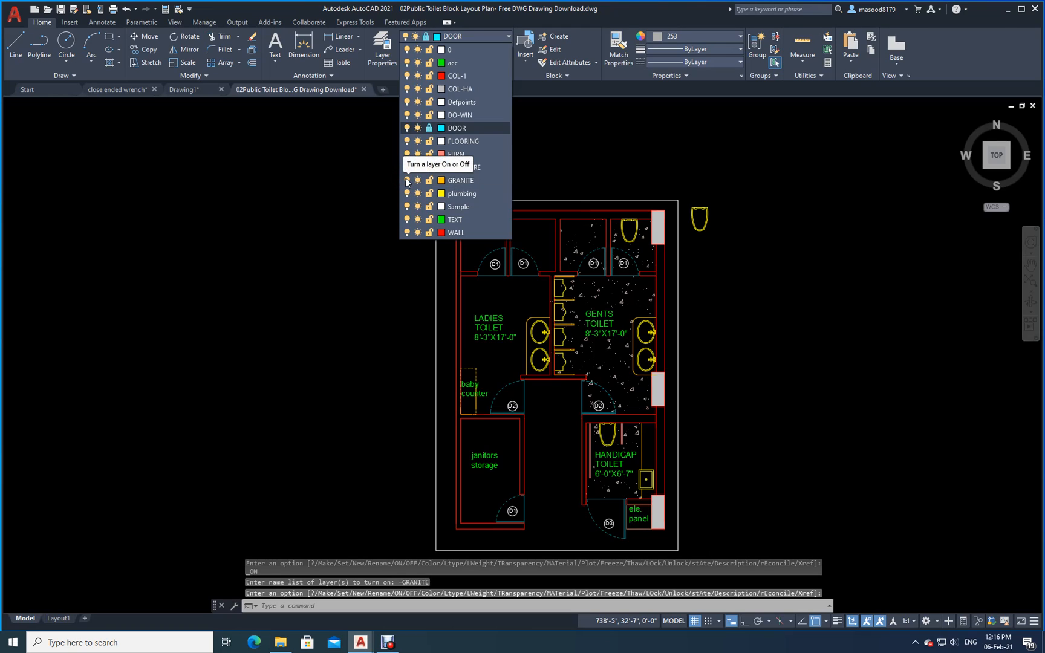
click(406, 179)
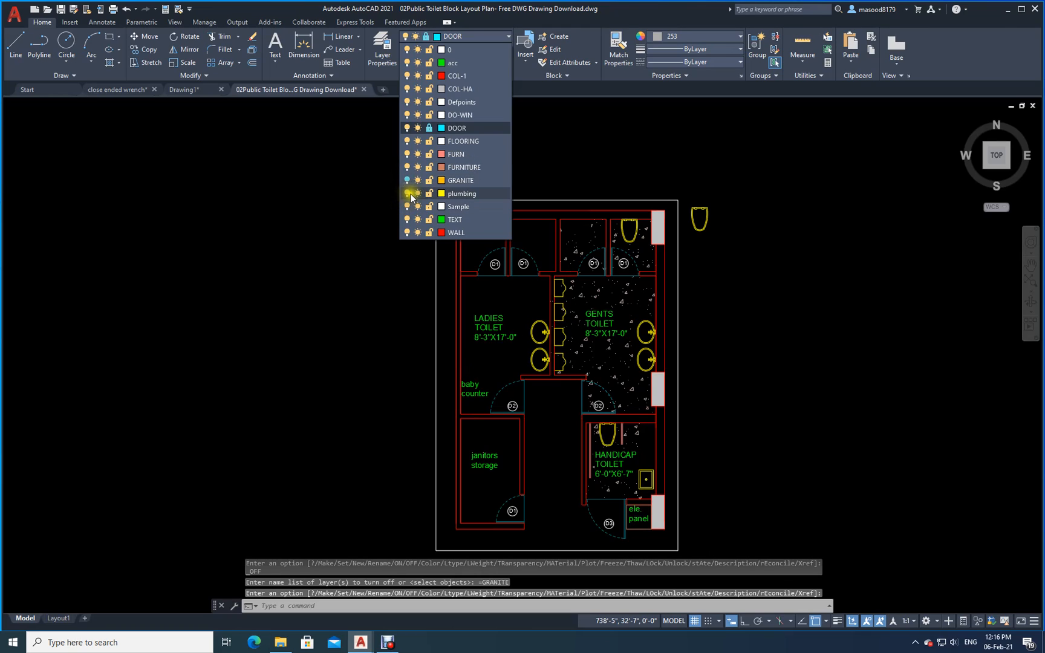
click(407, 191)
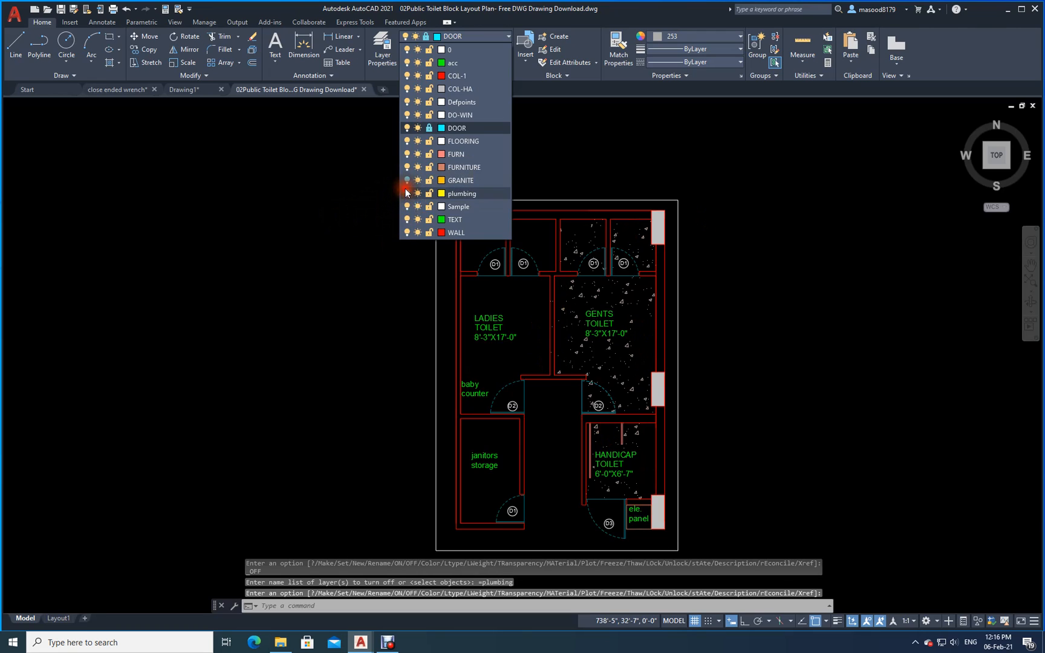
click(407, 127)
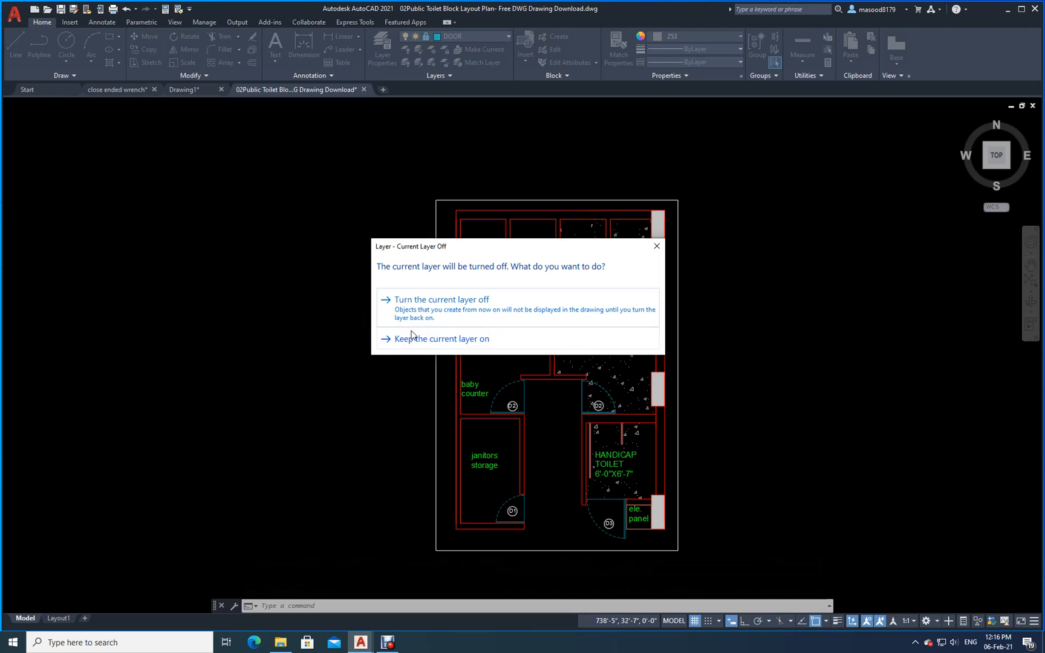
click(461, 363)
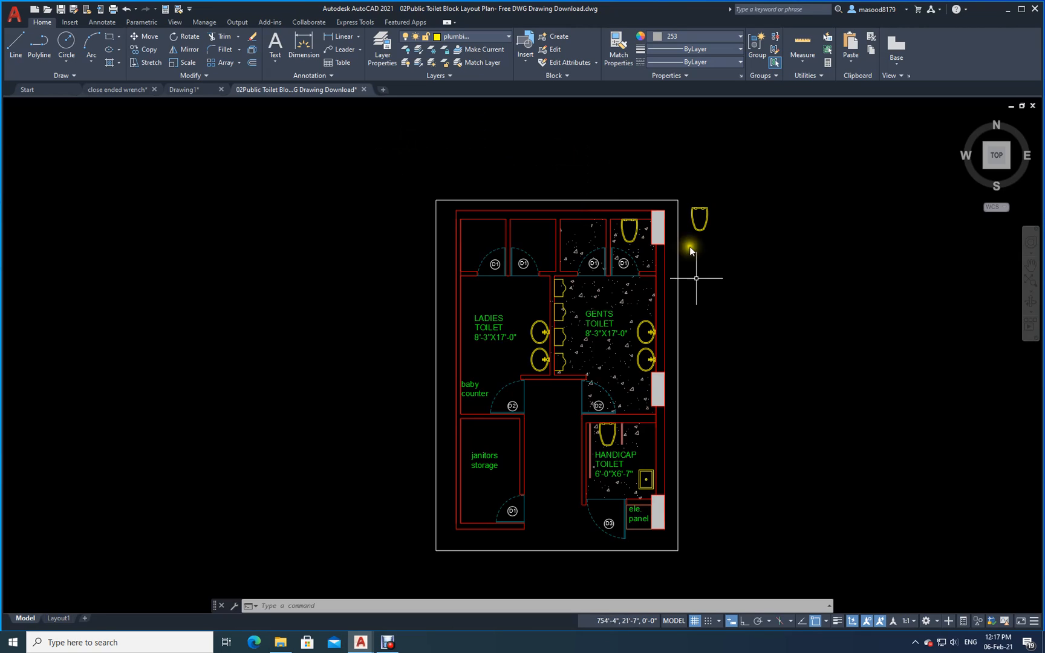
Switch plotting of the plumbing layer off and back on, and close the Layer Properties Manager.
click(501, 37)
click(502, 38)
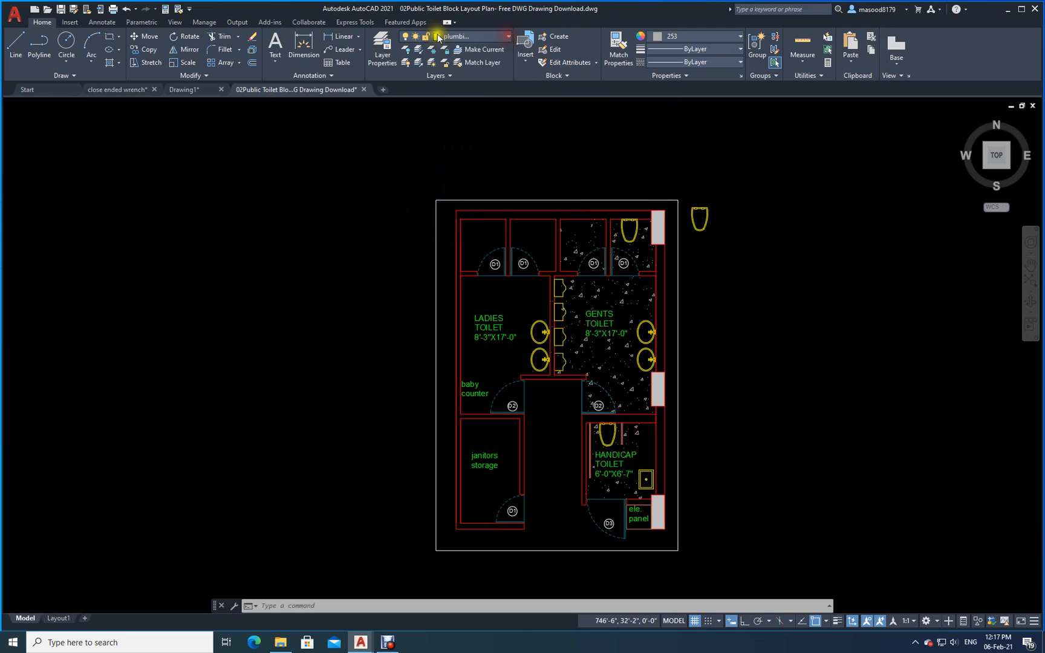
click(382, 42)
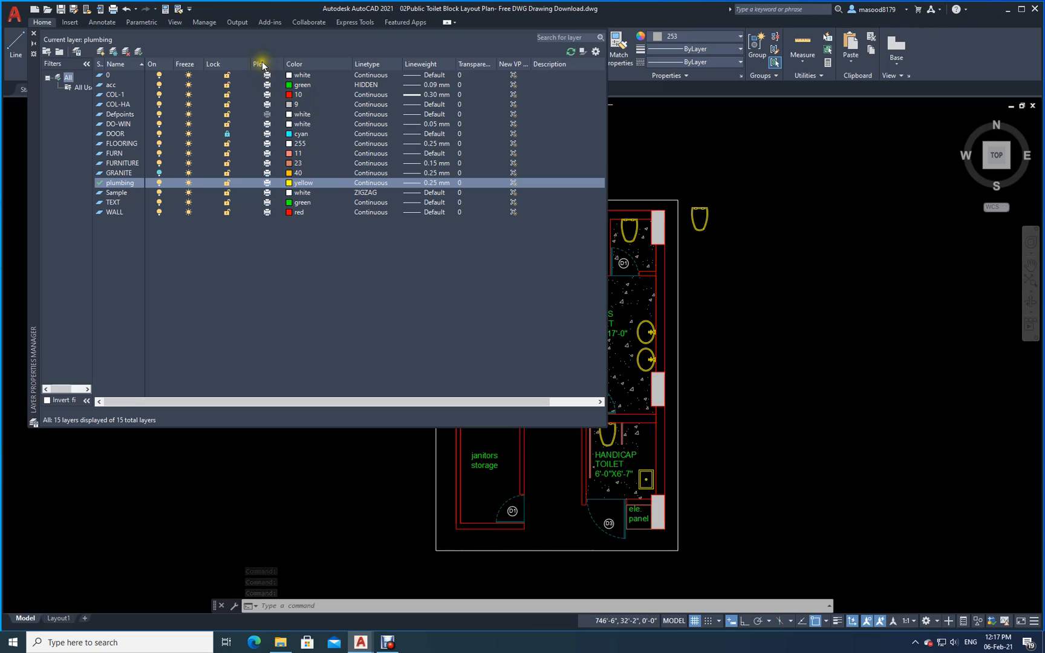
click(266, 183)
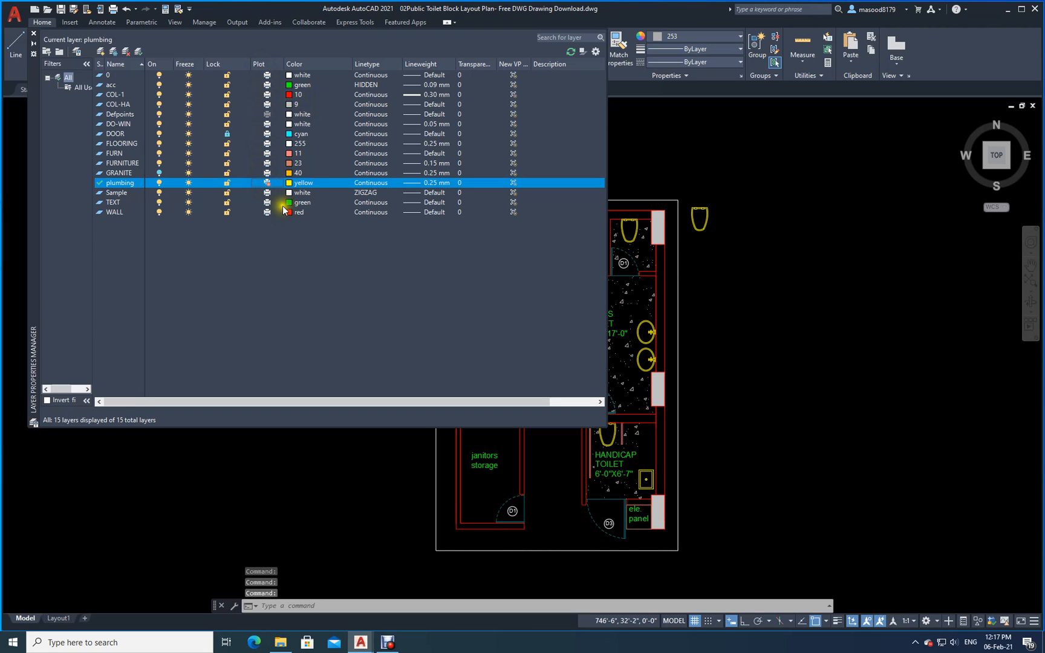
click(269, 183)
click(34, 38)
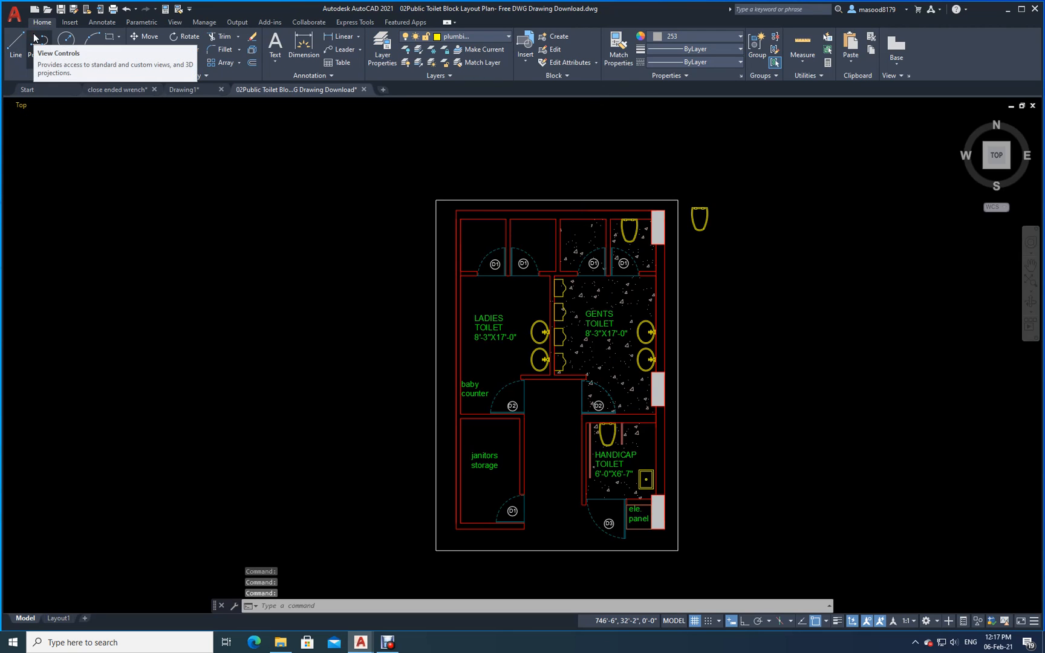